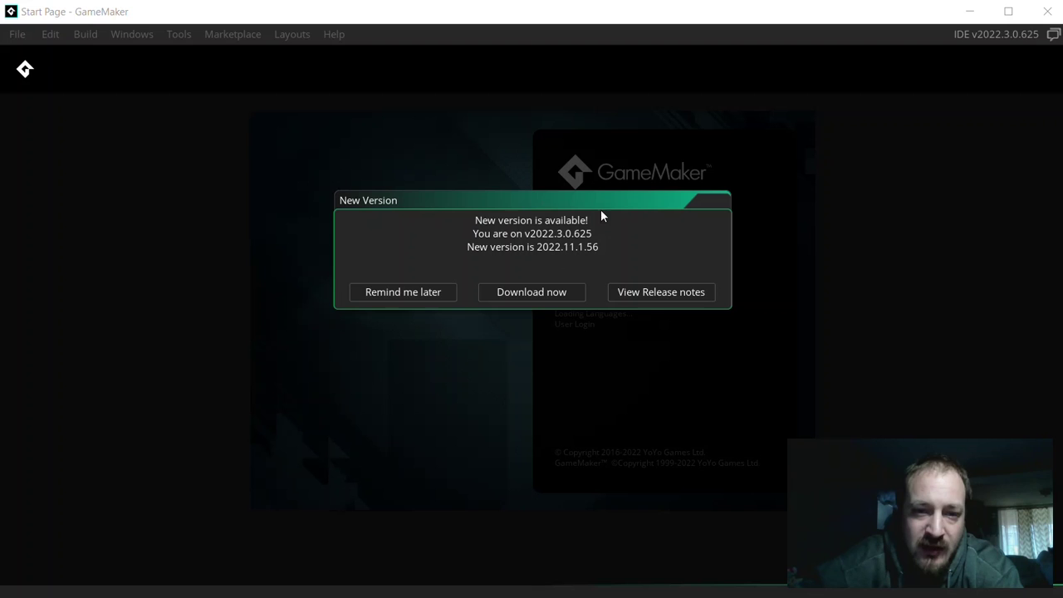
Postpone the update notice and create a new blank project named 'Example'
click(421, 293)
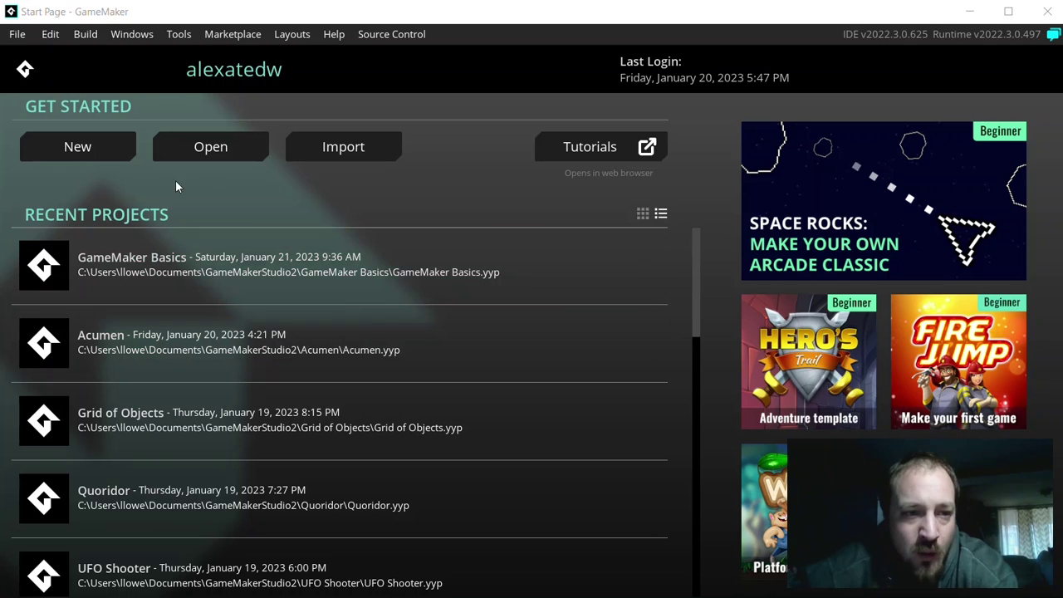
click(87, 150)
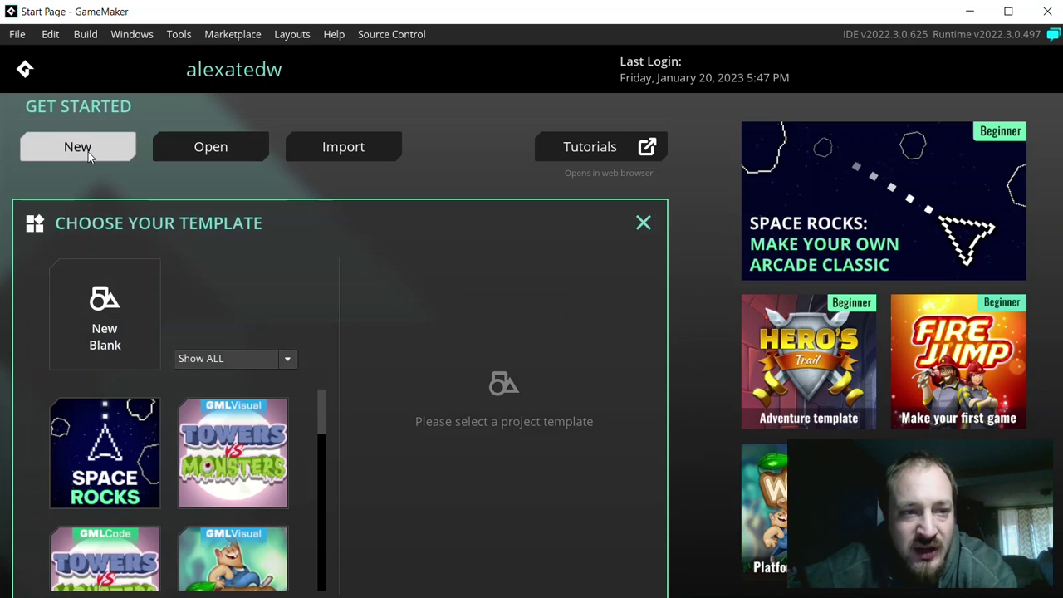
click(116, 304)
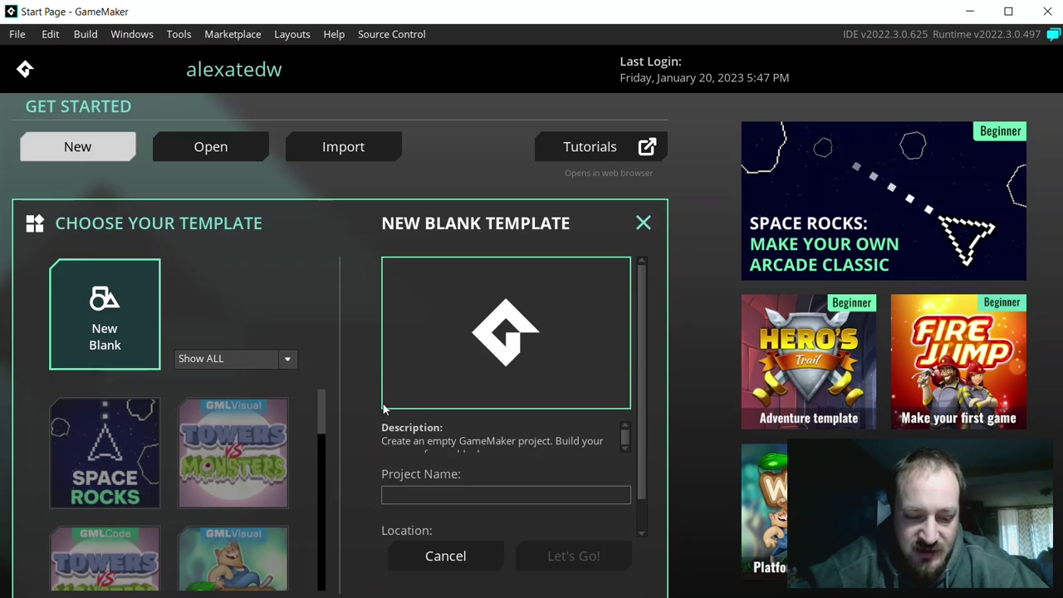
text(Example)
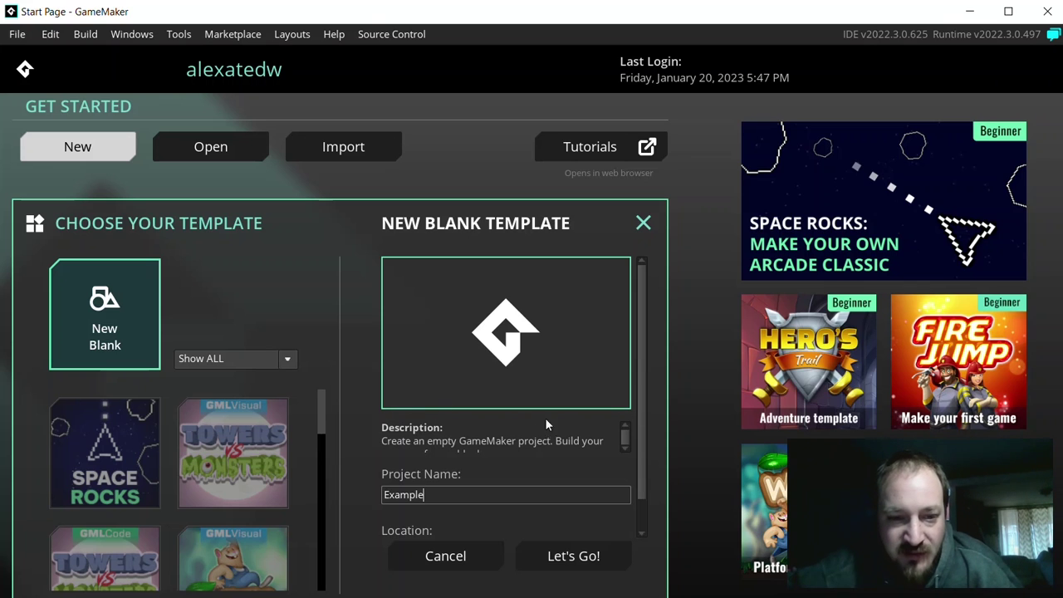
click(556, 550)
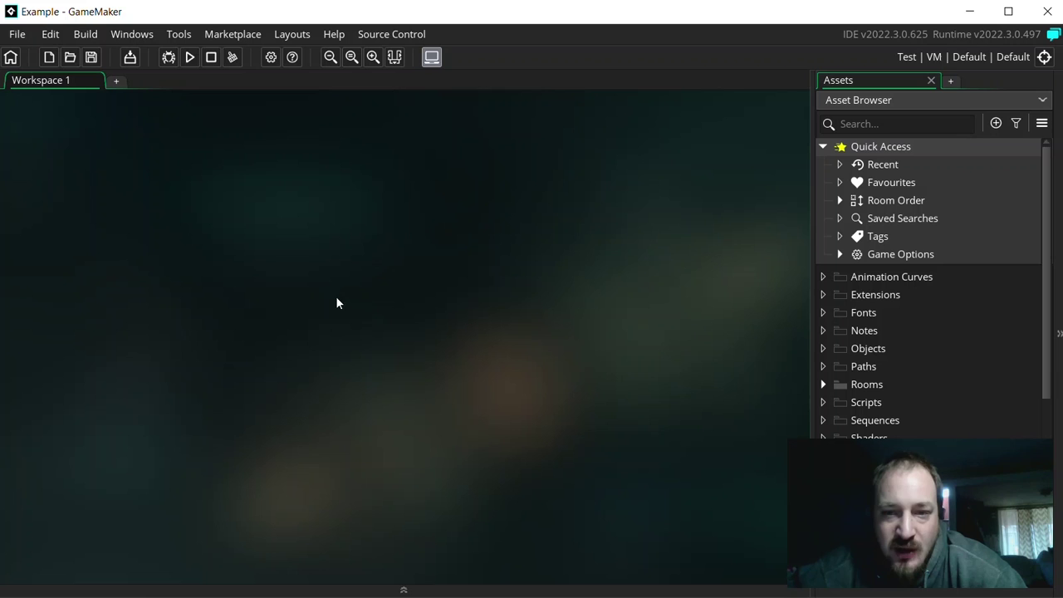
Let the Example project load with Workspace 1 and the default asset groups
drag(889, 502, 52, 496)
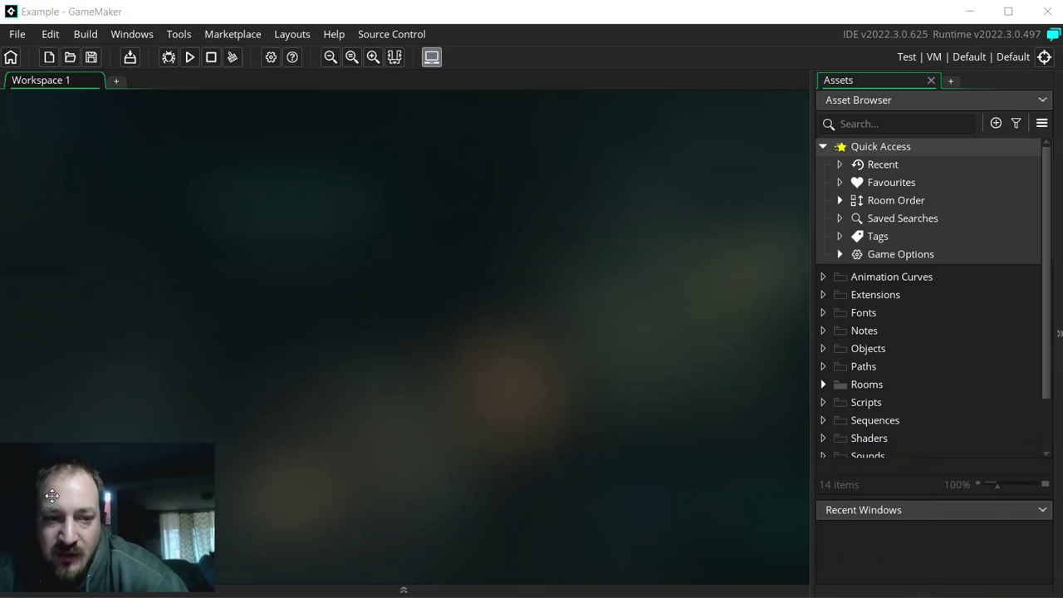
scroll(52, 496, up, 2)
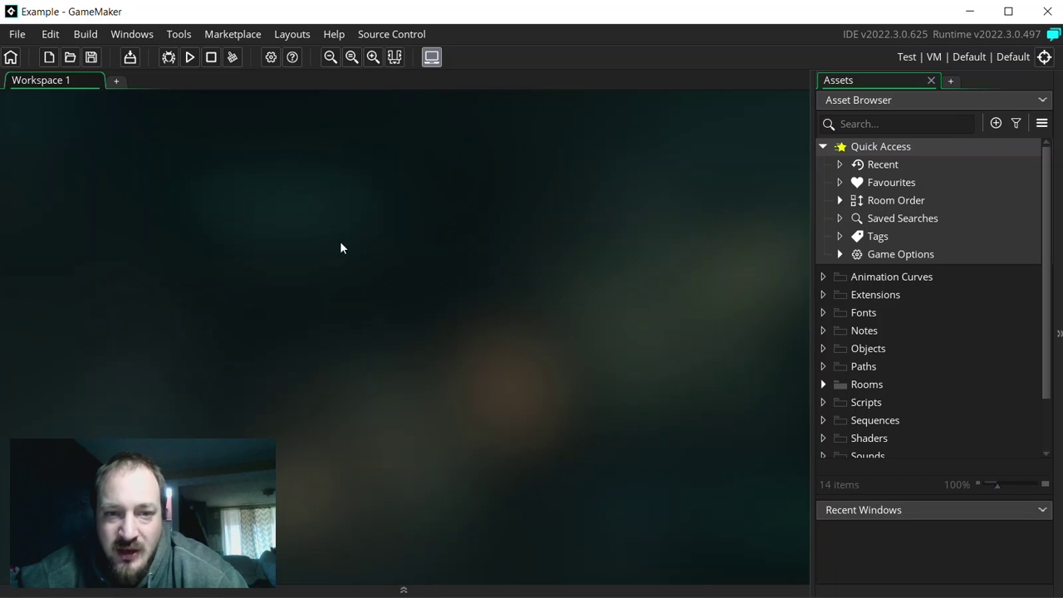
Create a new object, Object1, from the Objects group's context menu
right_click(906, 332)
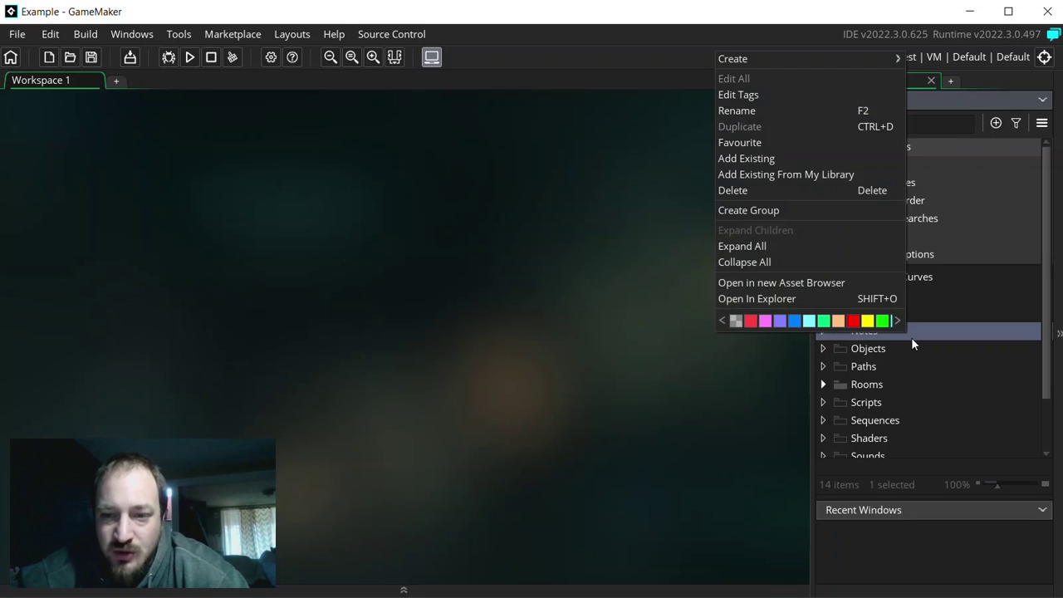
click(872, 350)
right_click(872, 350)
mouse_move(890, 83)
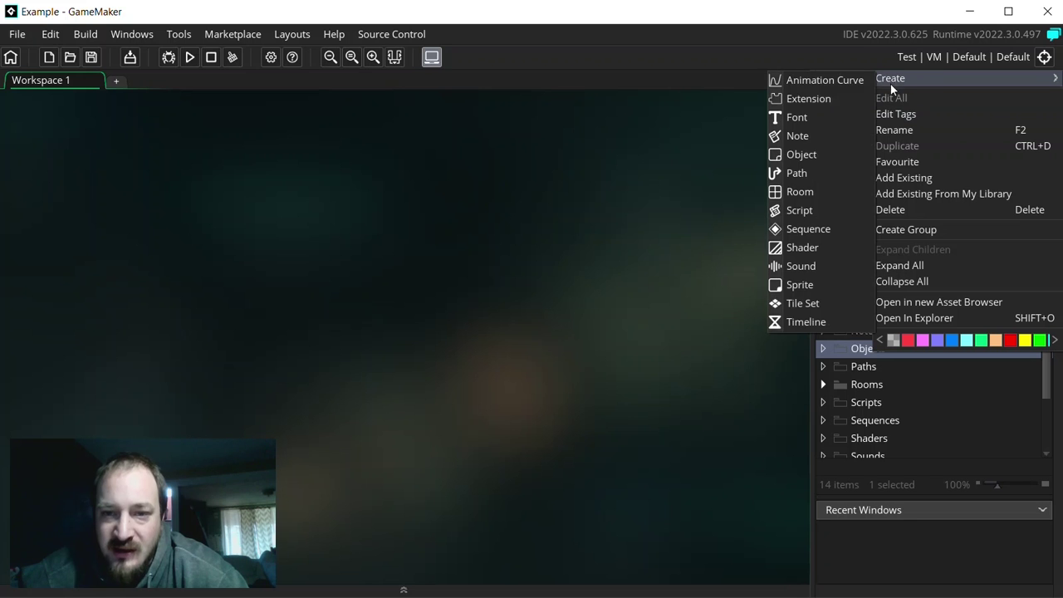
click(804, 155)
Close Object1's Events editor and object editor
middle_drag(275, 283, 681, 332)
scroll(681, 332, down, 2)
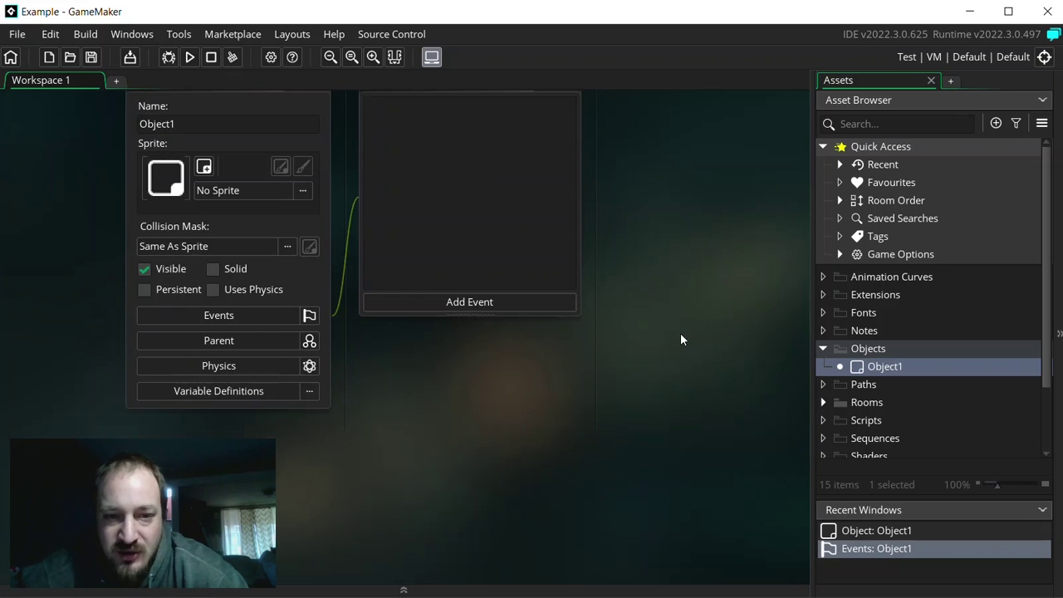
scroll(680, 333, up, 3)
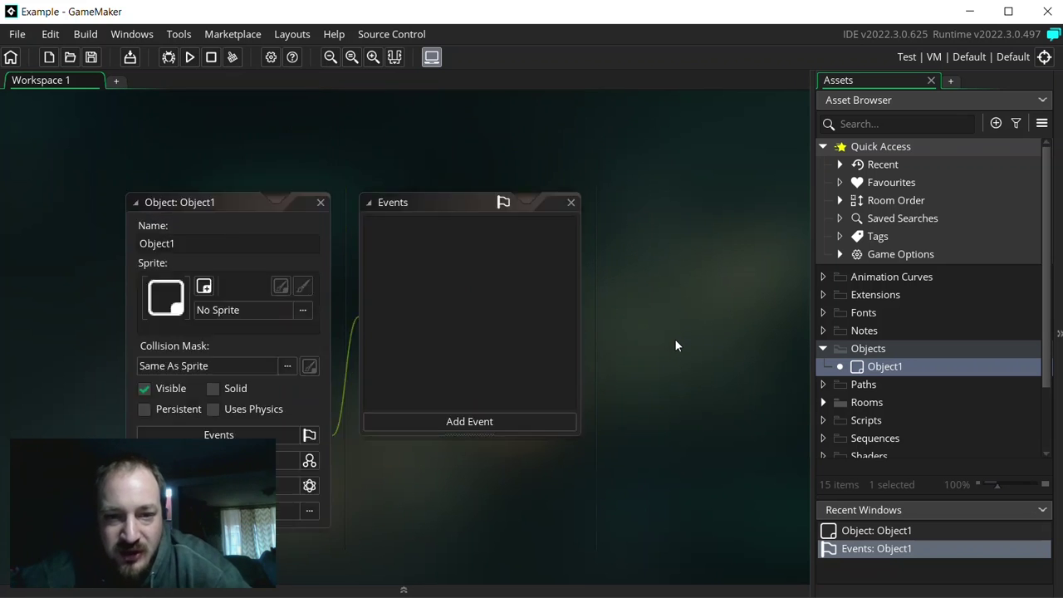
scroll(674, 341, up, 6)
scroll(673, 336, down, 8)
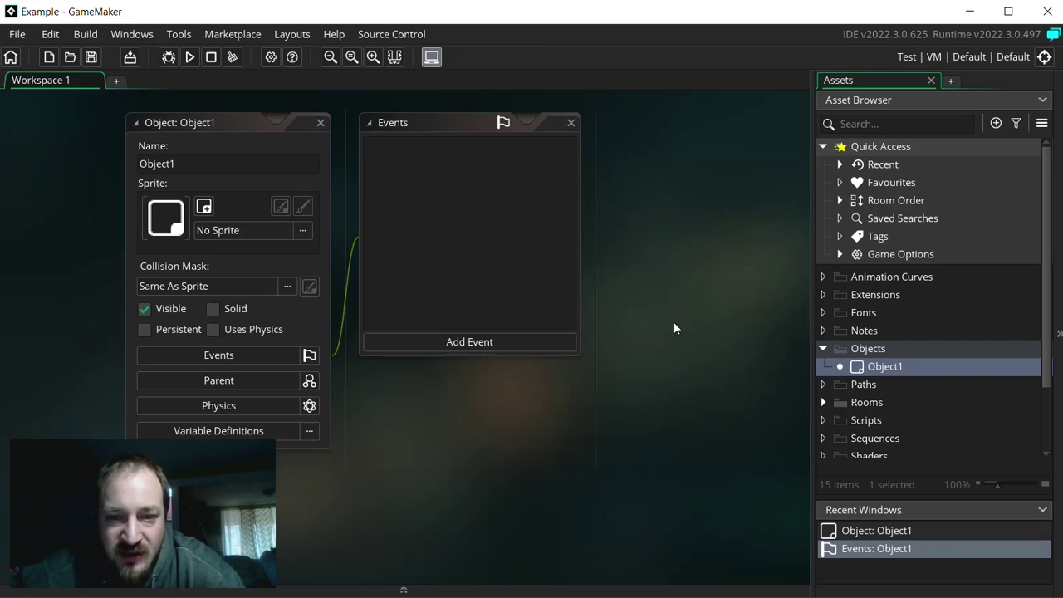
mouse_move(673, 328)
middle_down()
mouse_move(750, 273)
mouse_move(757, 418)
mouse_move(628, 274)
mouse_move(597, 434)
mouse_move(681, 287)
mouse_move(686, 339)
middle_up()
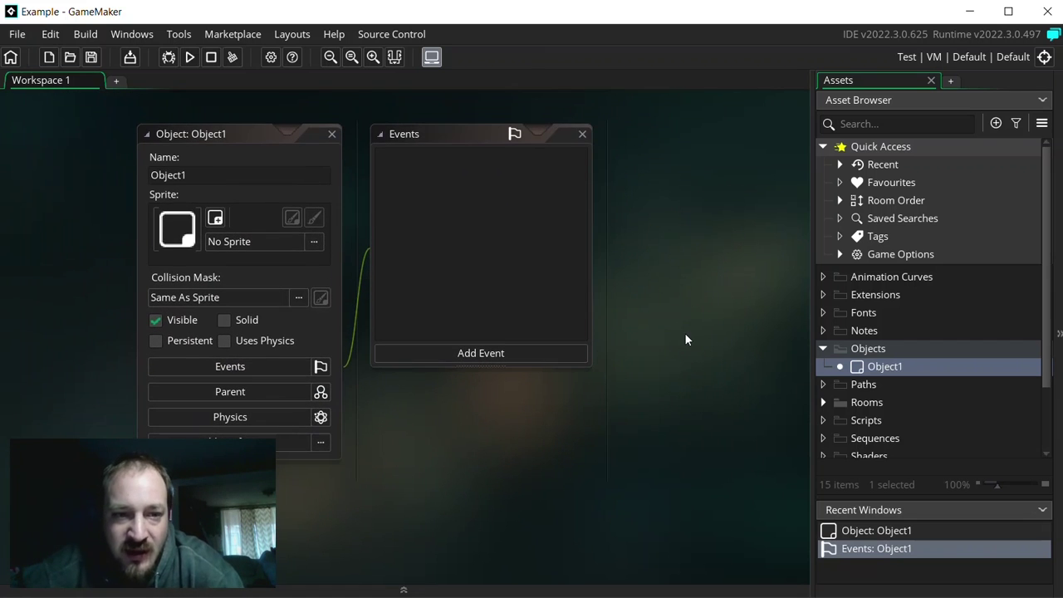
click(582, 134)
click(332, 134)
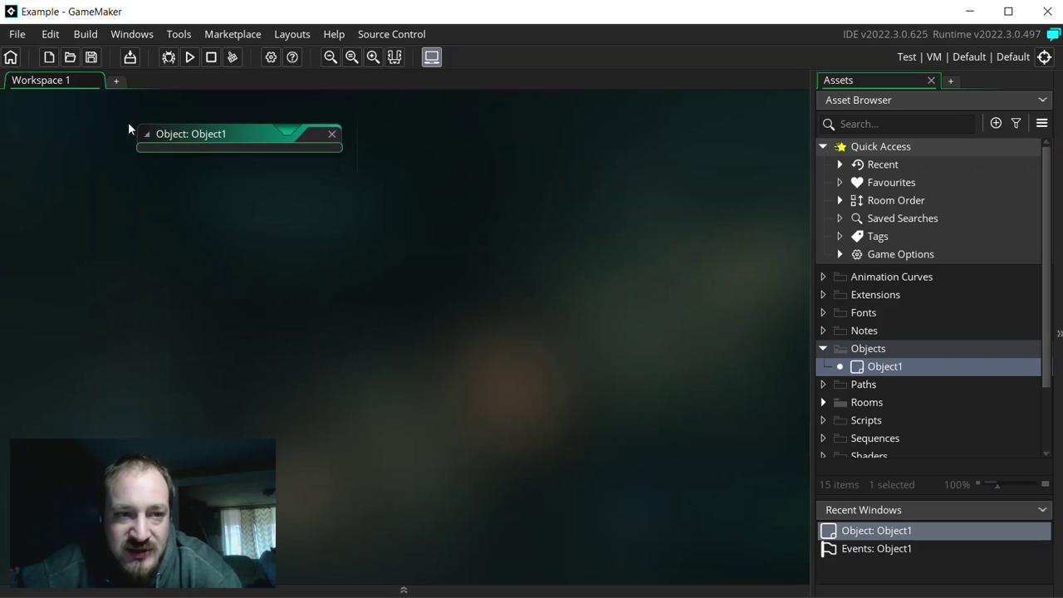
Add a second workspace and rename it 'Enemy'
click(116, 81)
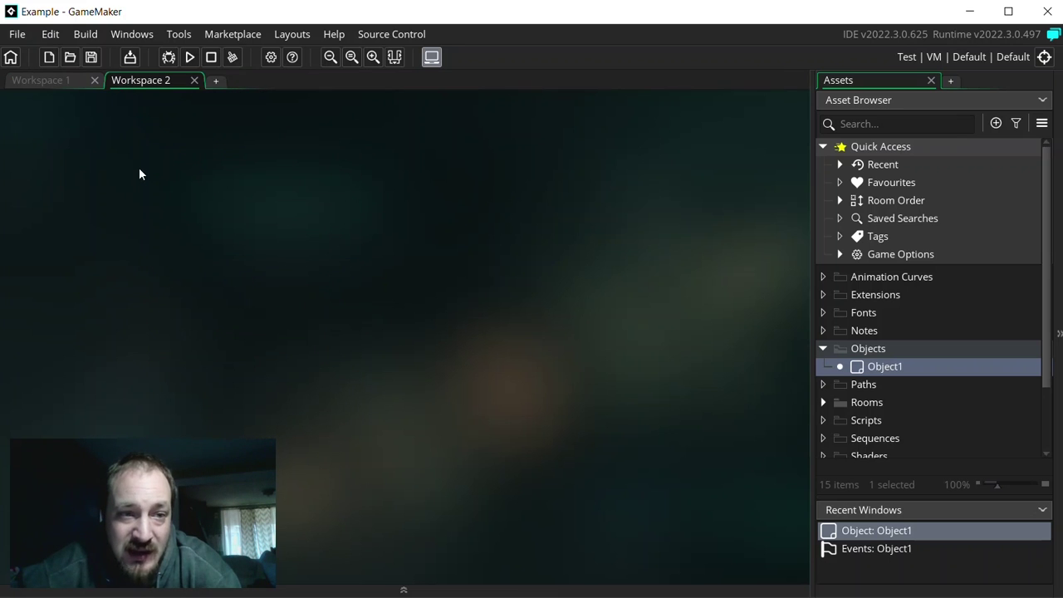
right_click(130, 81)
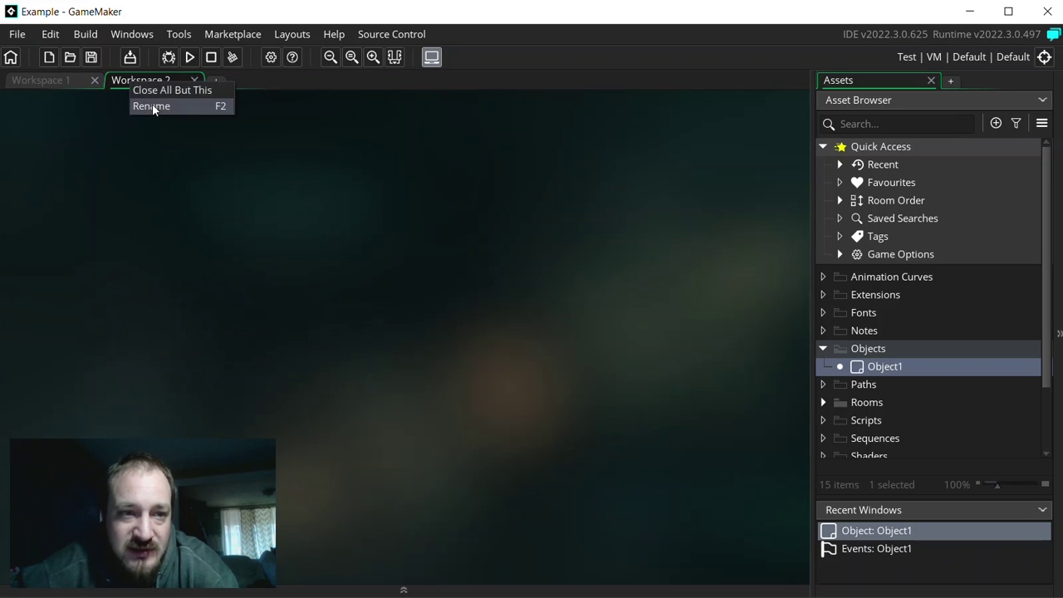
click(152, 107)
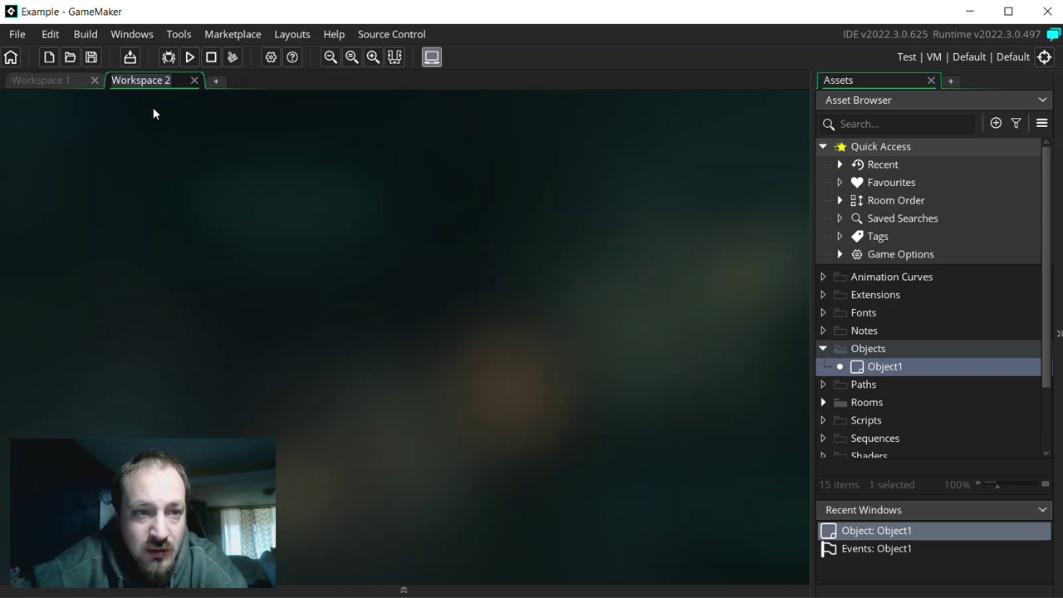
key(ctrl+a)
key(BackSpace)
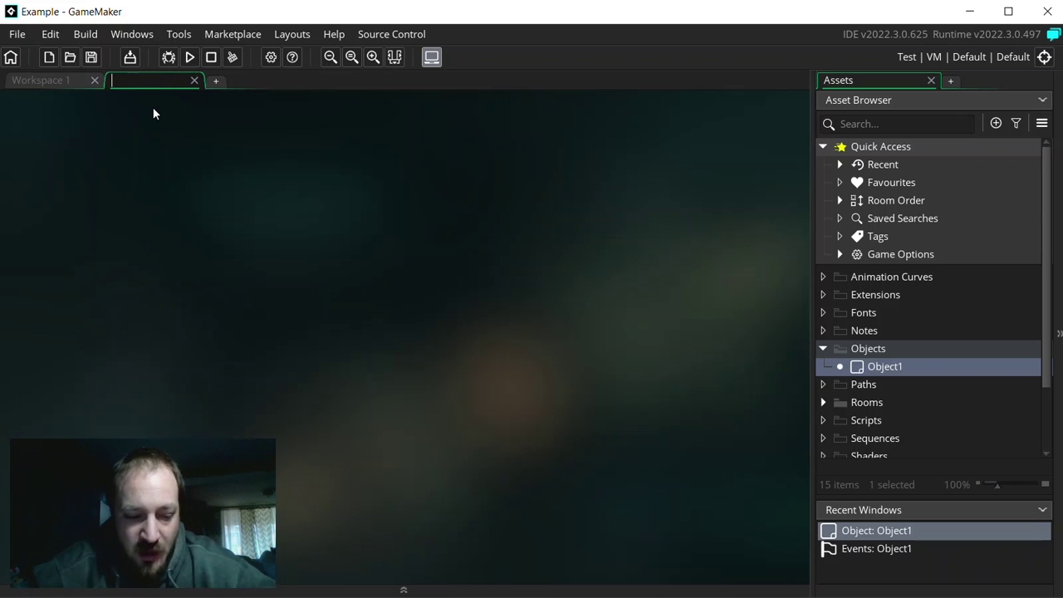
text(Enemy)
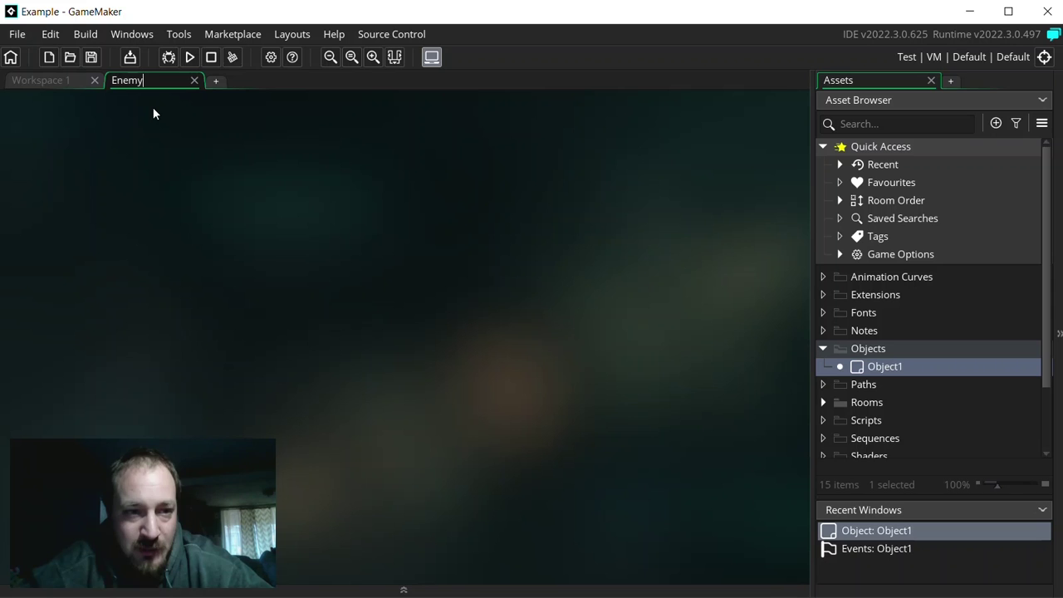
click(54, 82)
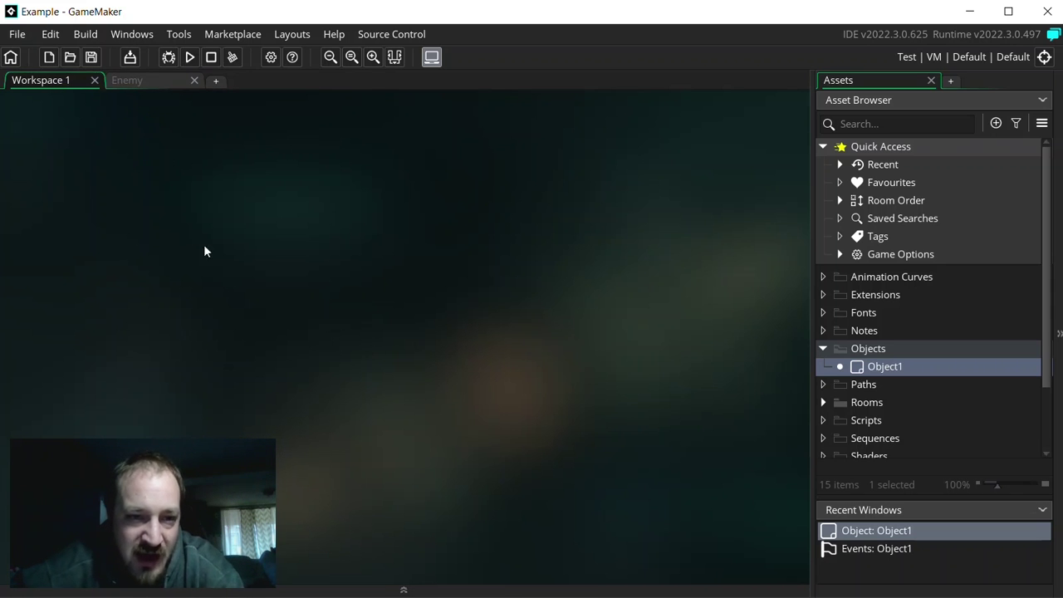
Add and close an extra workspace, then undock and redock the Enemy tab beside Workspace 1
click(127, 83)
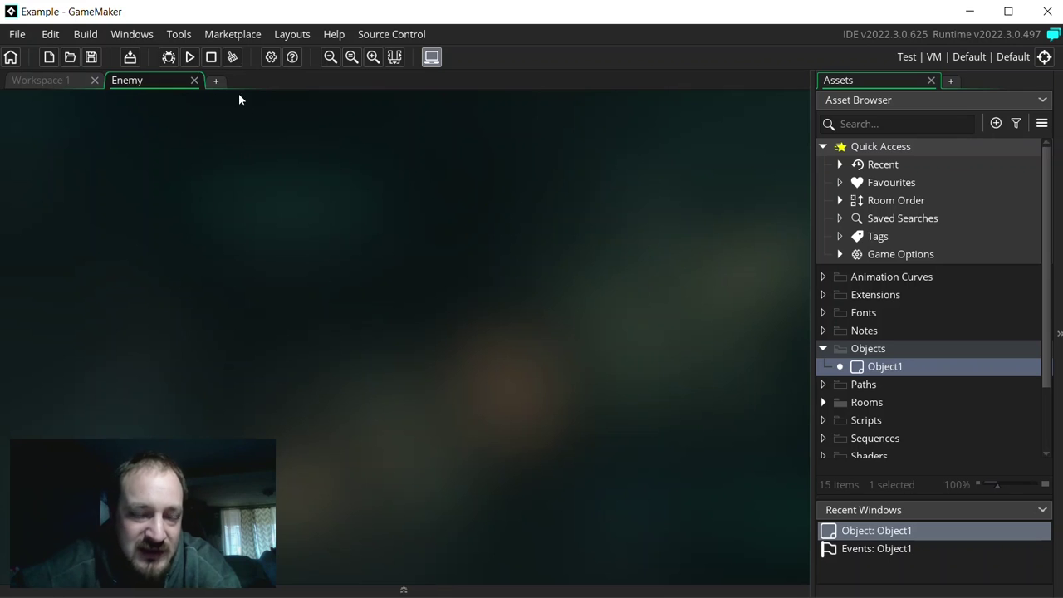
click(217, 80)
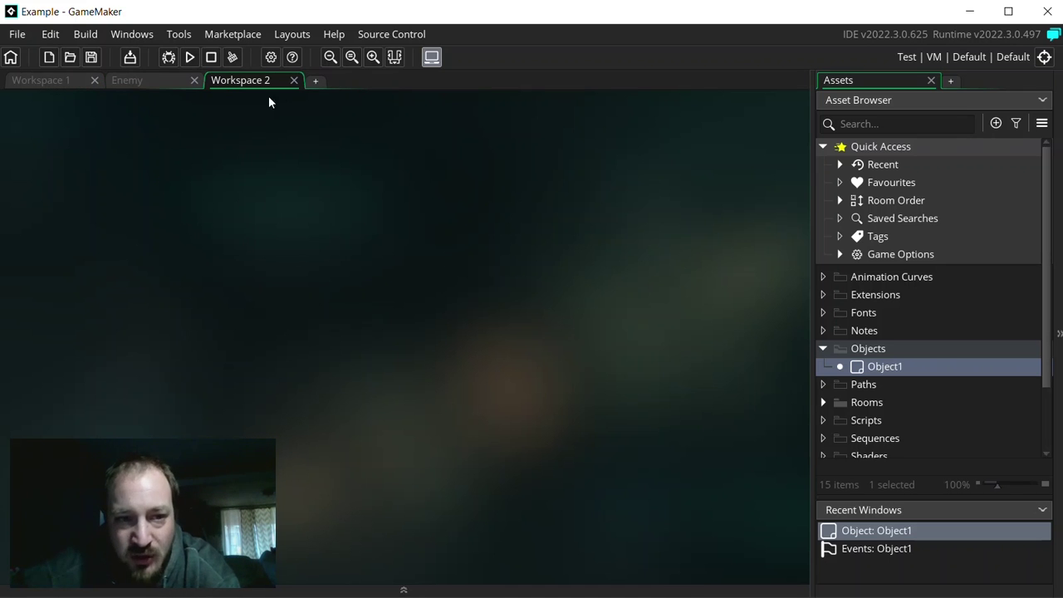
click(294, 80)
drag(162, 80, 0, 174)
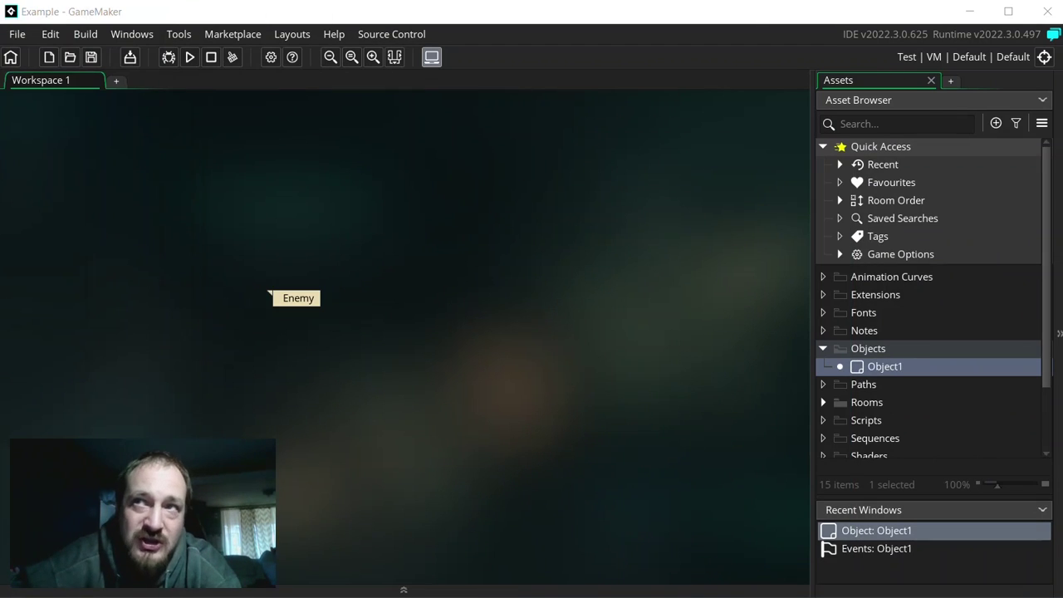
drag(268, 293, 167, 98)
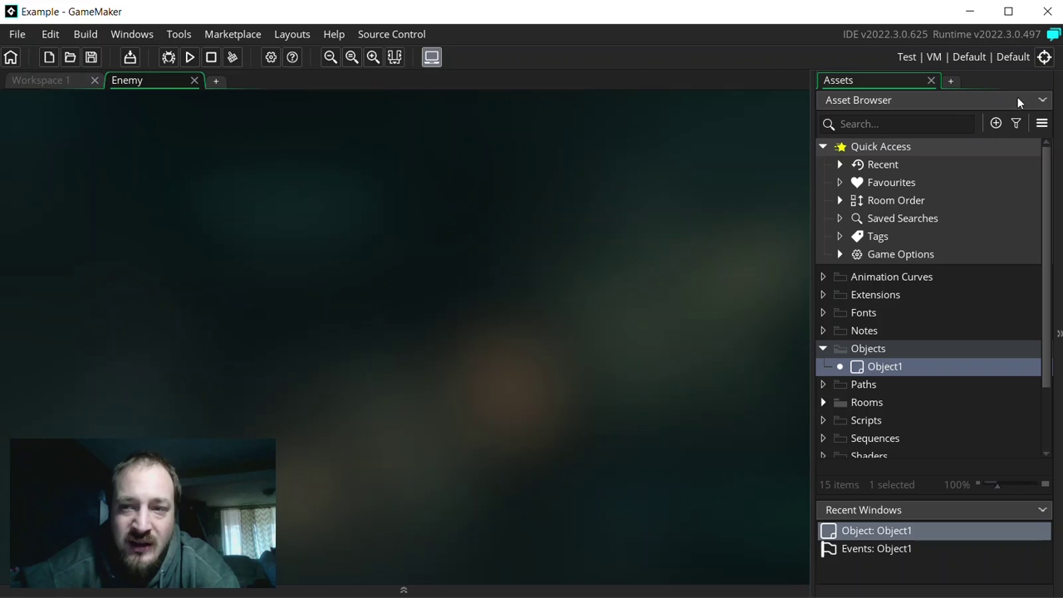
Close and reopen the Asset Browser, docking it narrower at the right edge
click(932, 79)
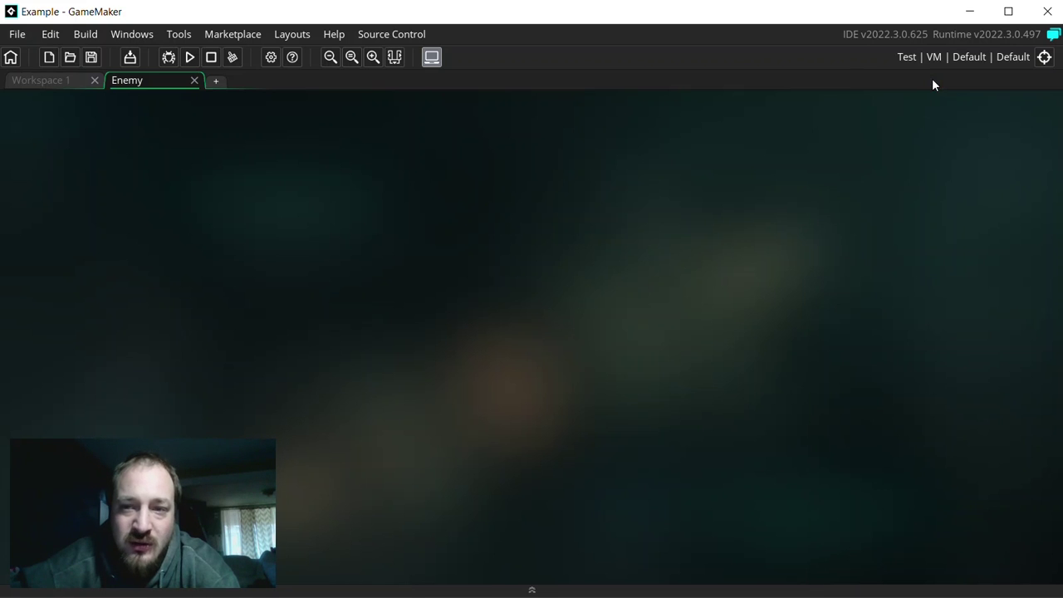
click(129, 35)
click(127, 53)
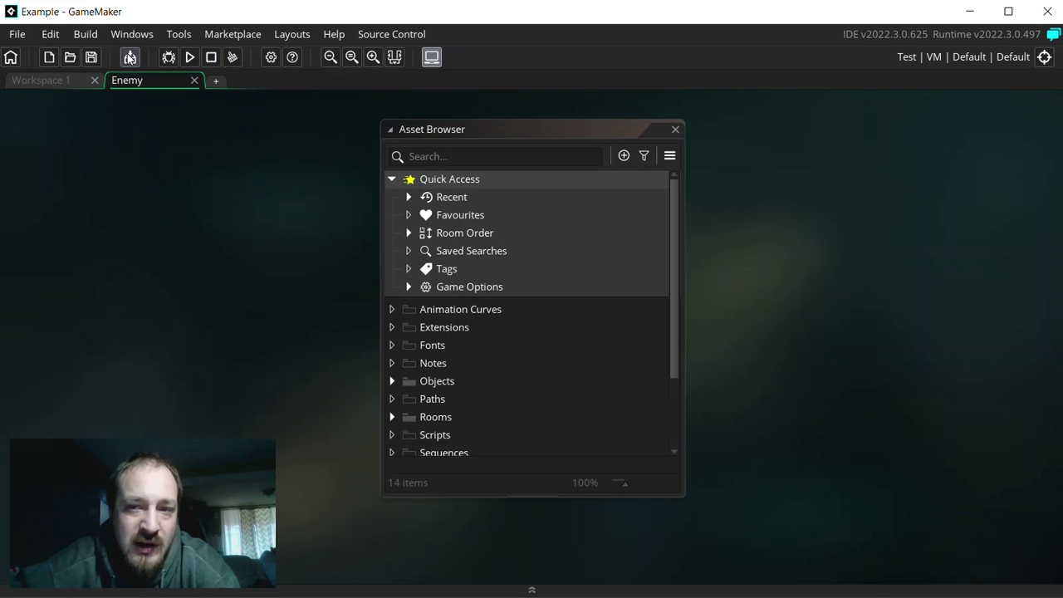
drag(482, 129, 978, 179)
drag(832, 178, 936, 61)
drag(901, 136, 909, 140)
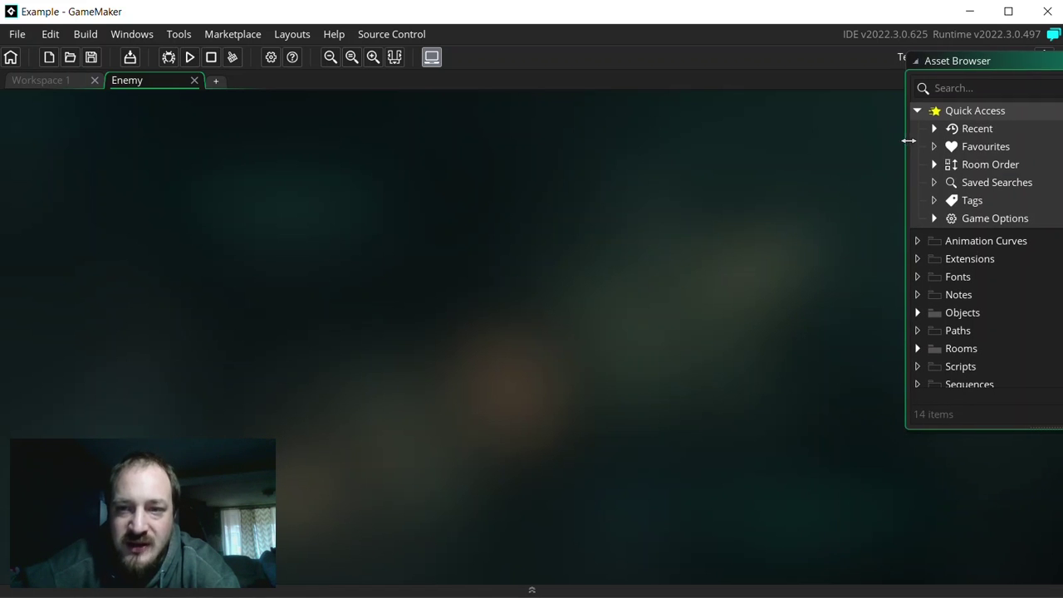
drag(1013, 62, 1046, 155)
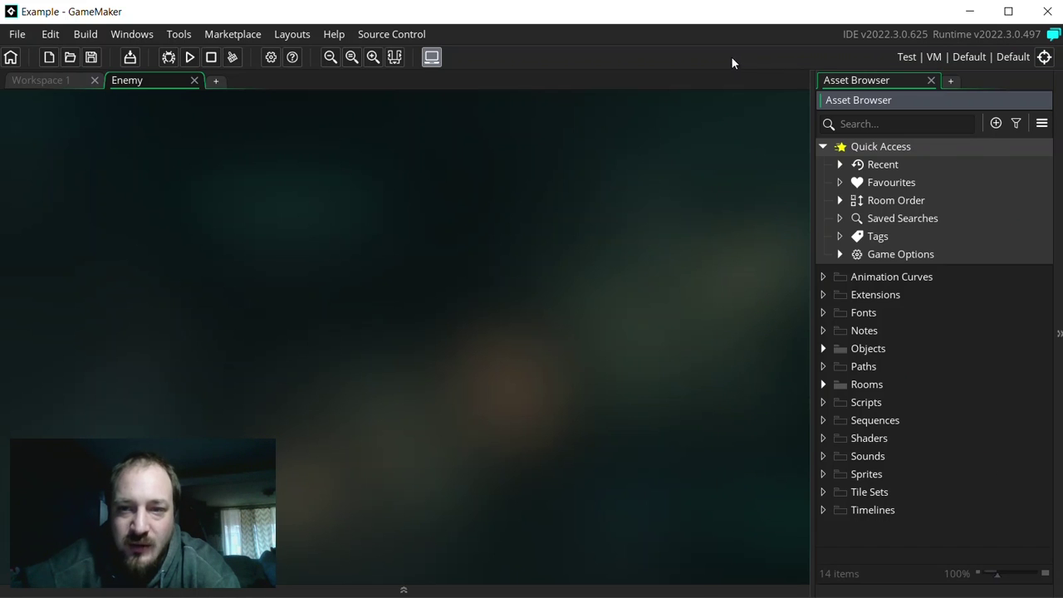
drag(810, 141, 879, 166)
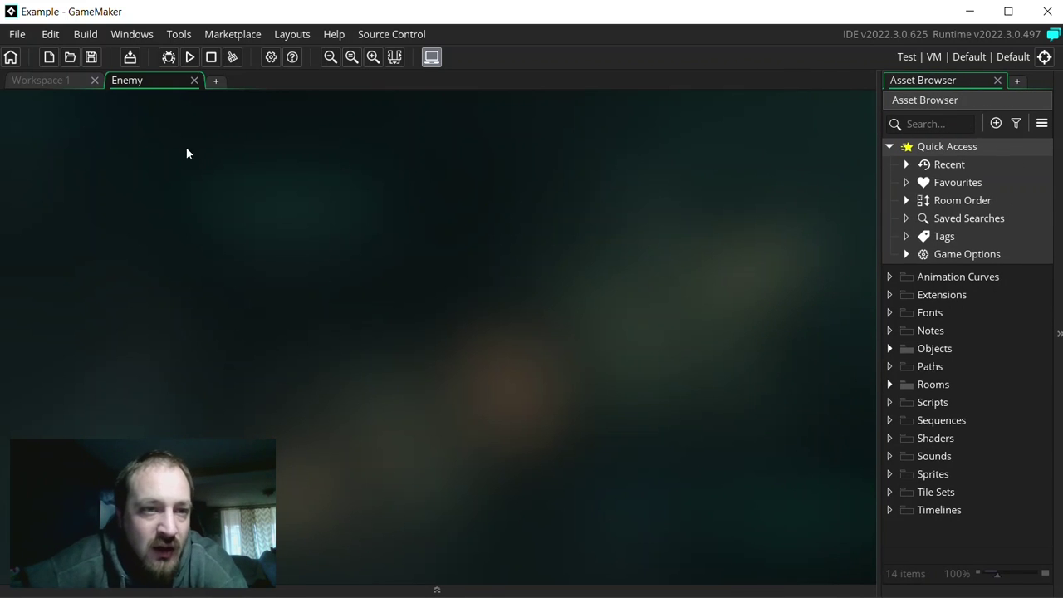
Show the Source Control, Breakpoints, Compile Errors and Syntax Errors panels below the workspace
click(135, 34)
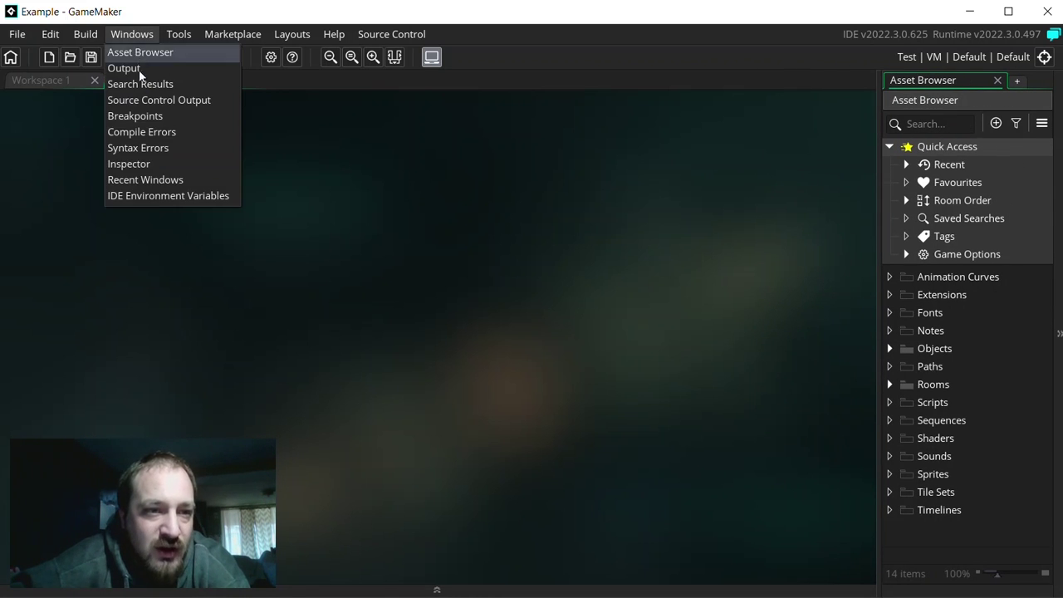
mouse_move(279, 38)
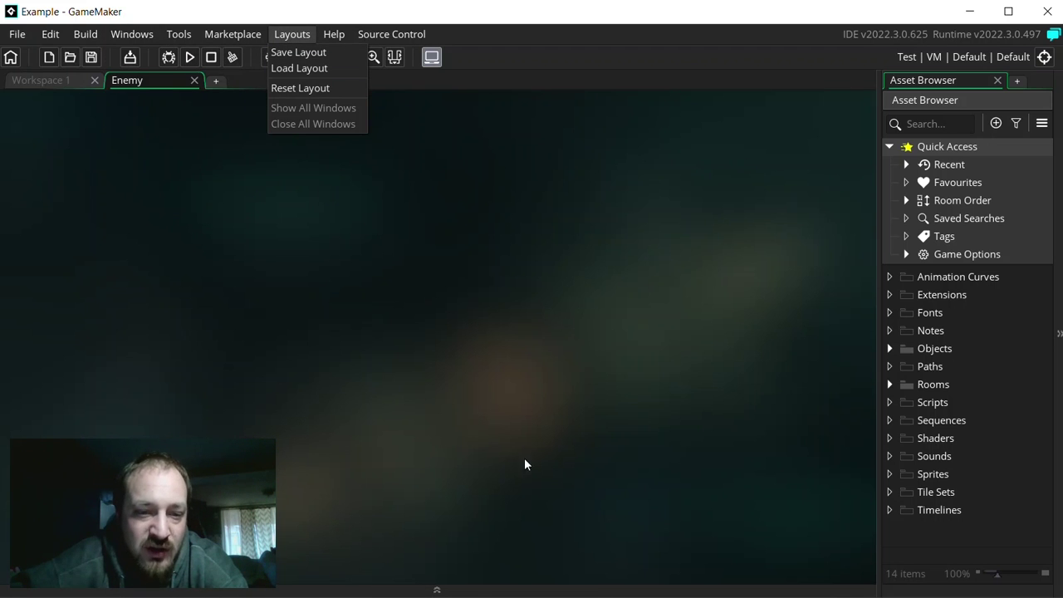
click(464, 591)
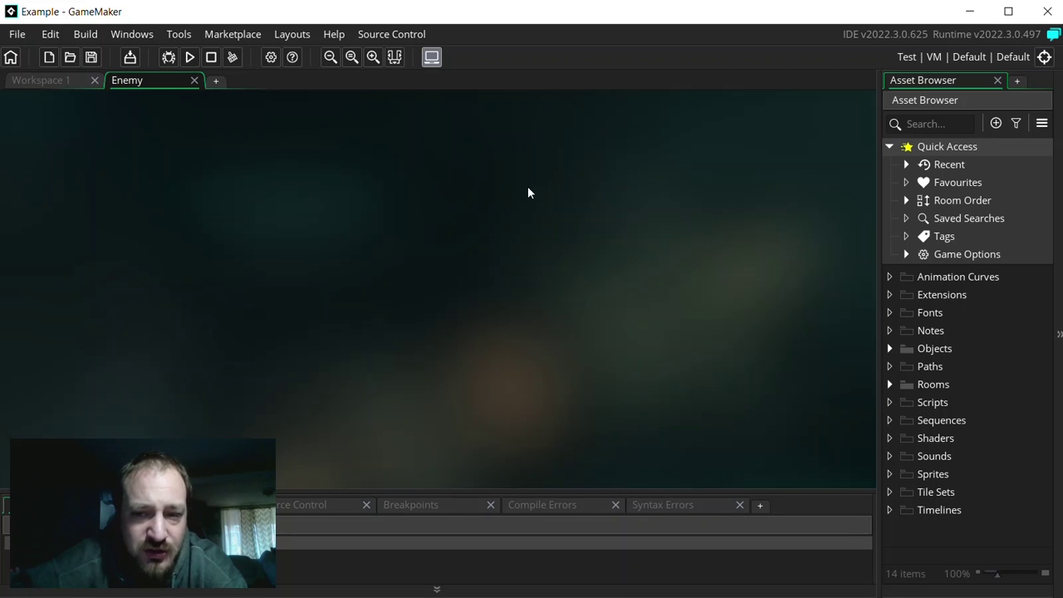
Expand the Rooms folder and open Room1 in the room editor
click(893, 384)
click(922, 403)
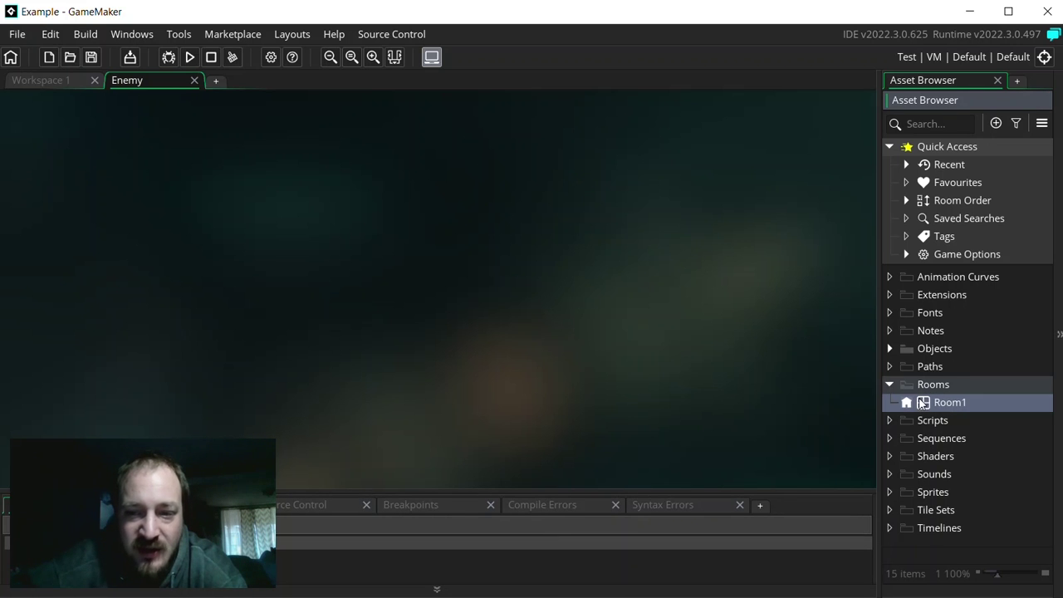
double_click(948, 403)
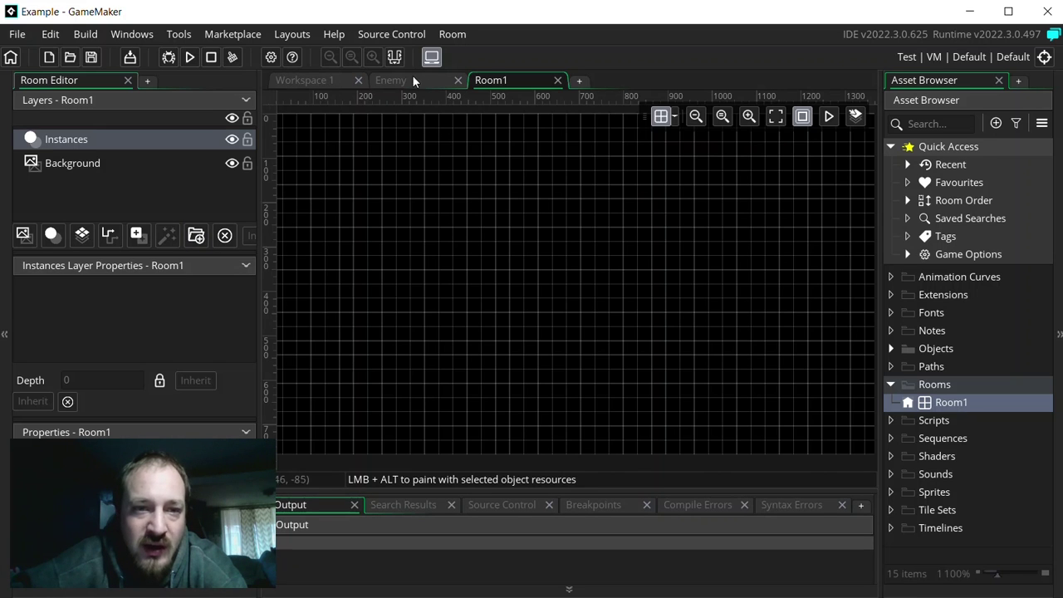
Bring up the project's Game Options on the Main Options General page
click(292, 34)
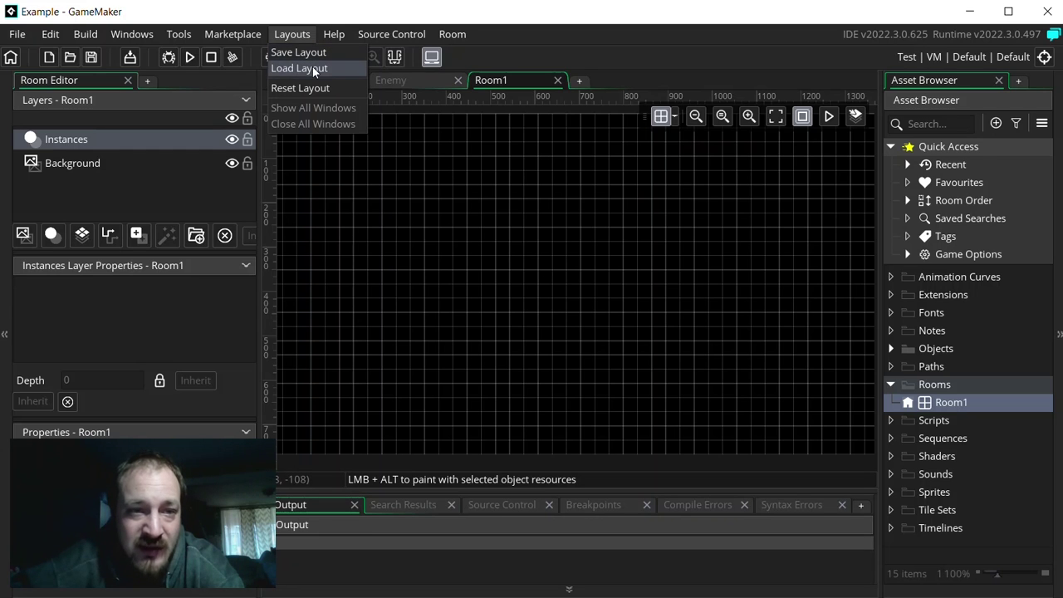
click(449, 211)
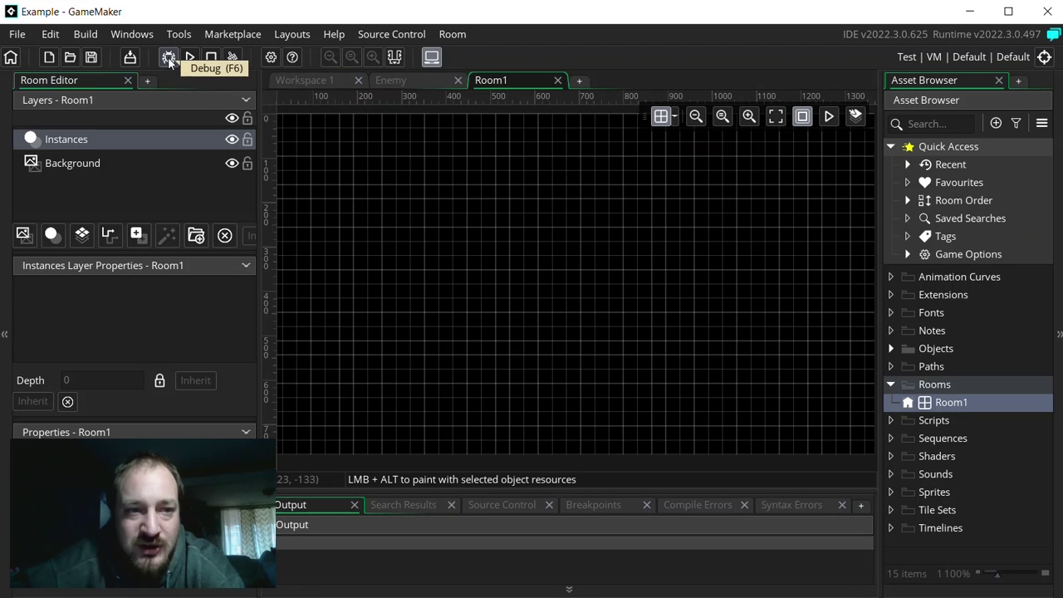
click(271, 56)
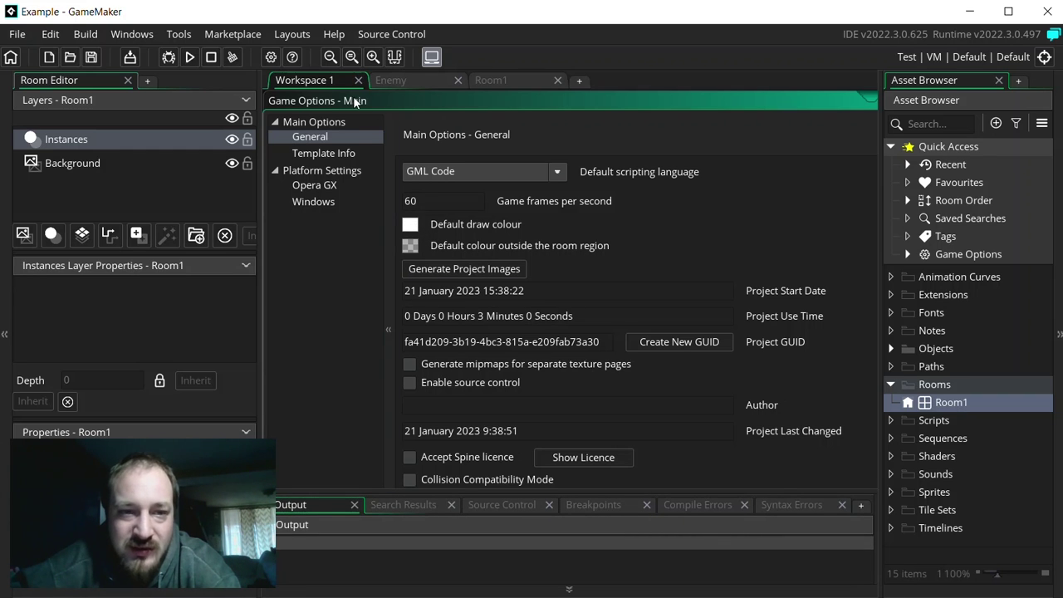
Move the Game Options window aside and close it, with the dock panels hidden and then restored
drag(738, 103, 608, 55)
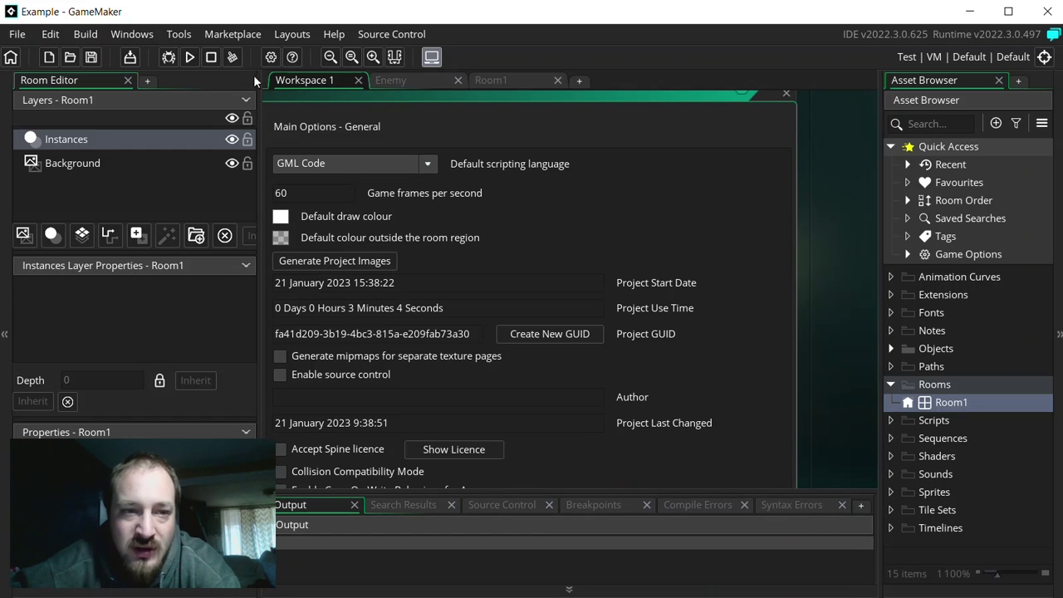
click(396, 57)
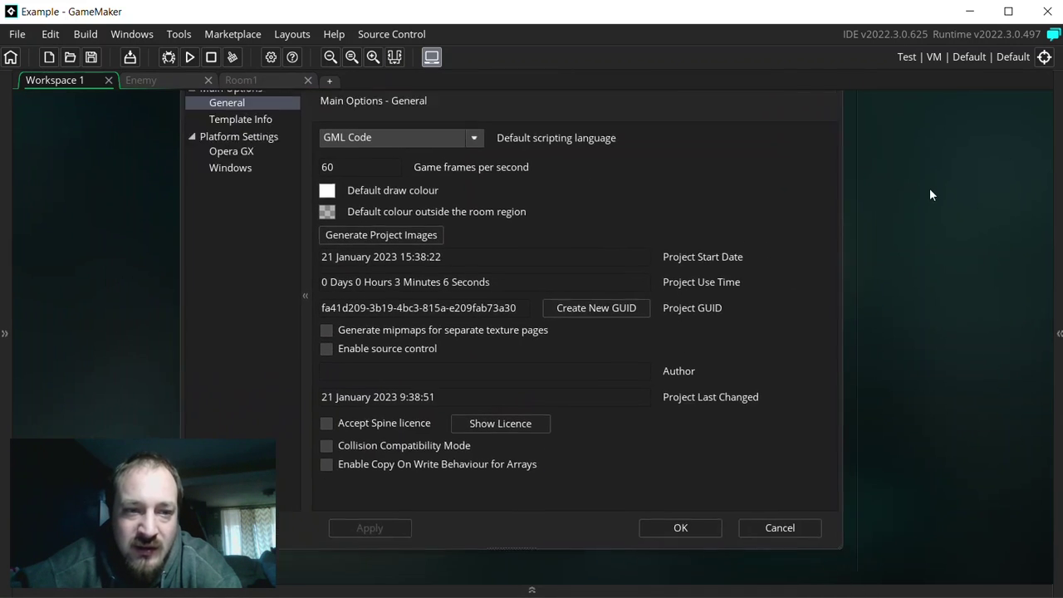
click(811, 118)
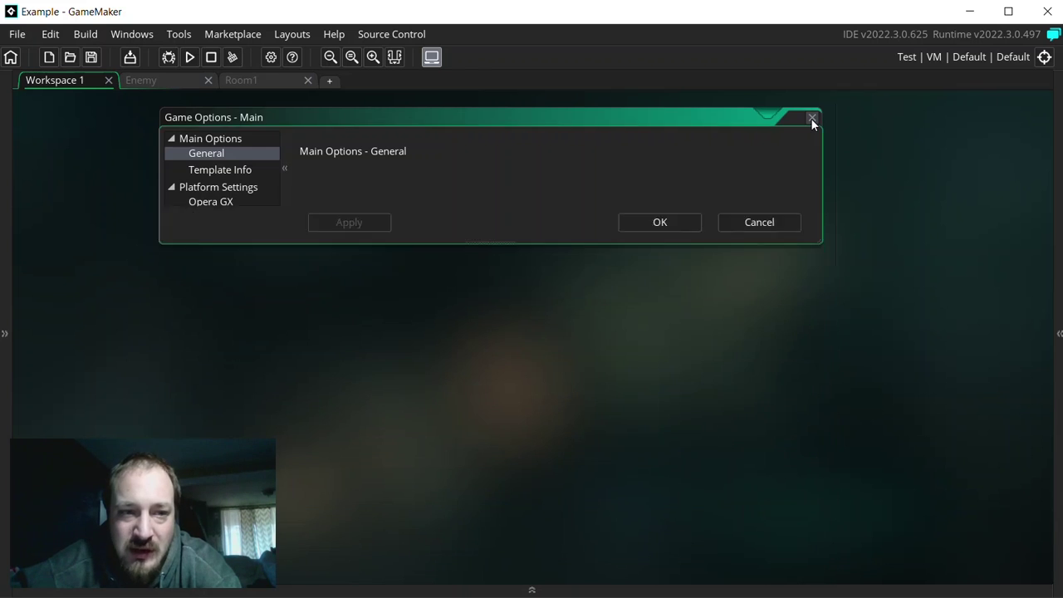
click(395, 57)
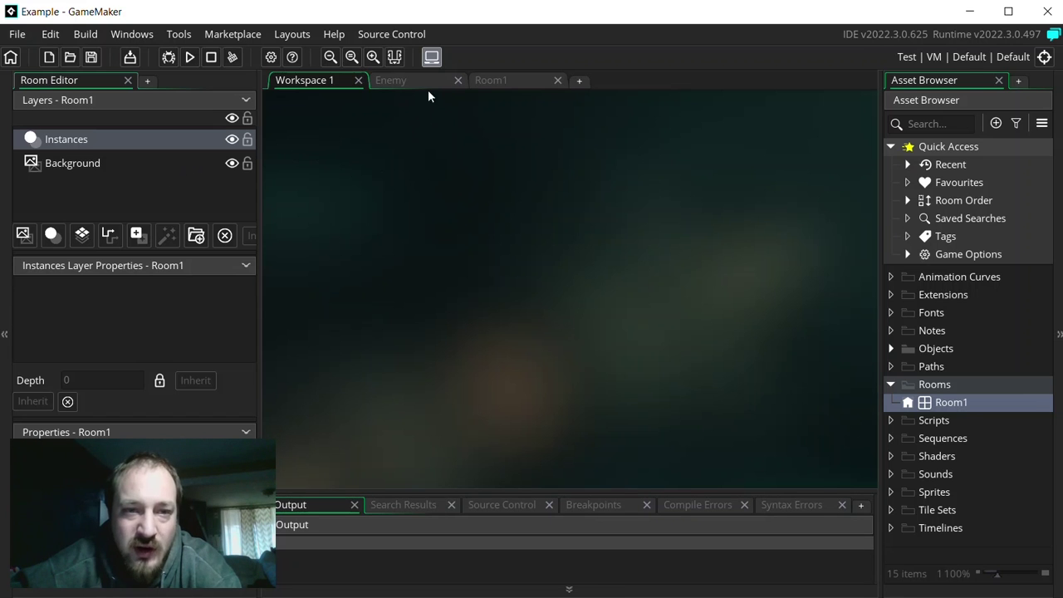
Switch to Workspace 1, restore the Room Editor and Asset Browser panels, and widen the Asset Browser
click(395, 58)
click(265, 81)
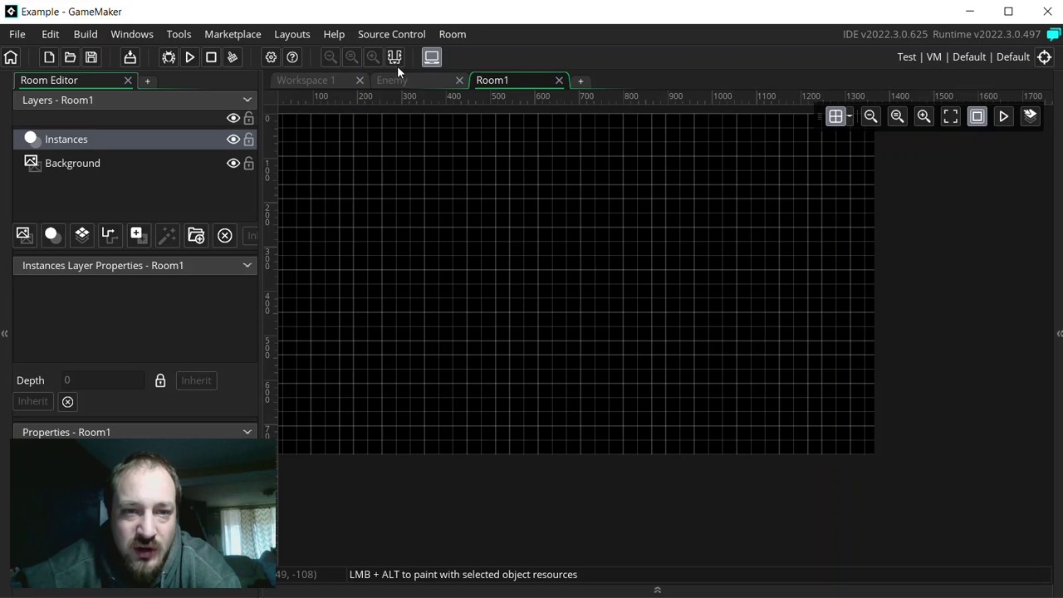
click(299, 80)
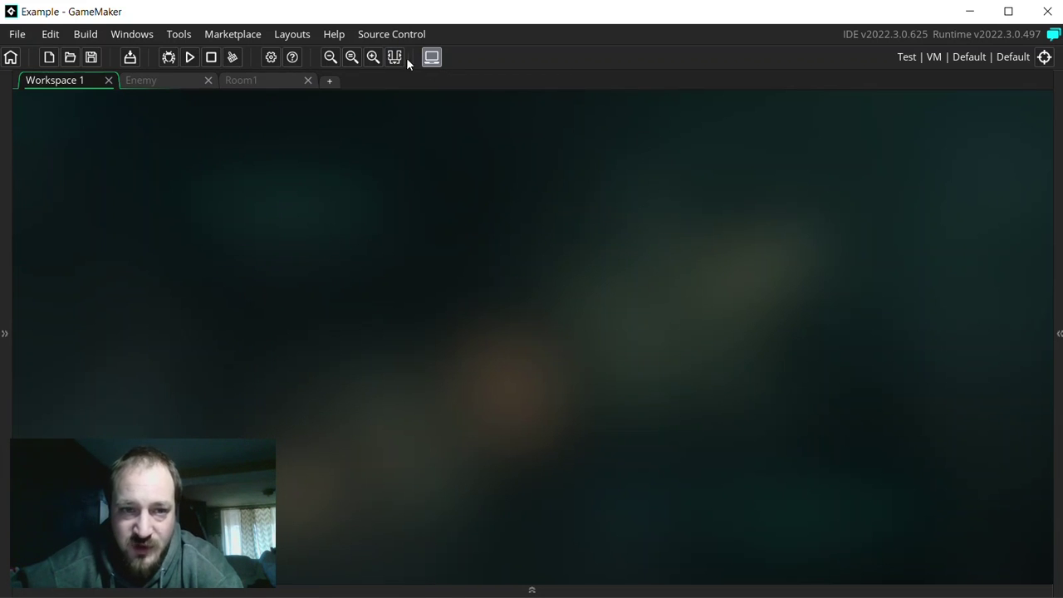
click(393, 57)
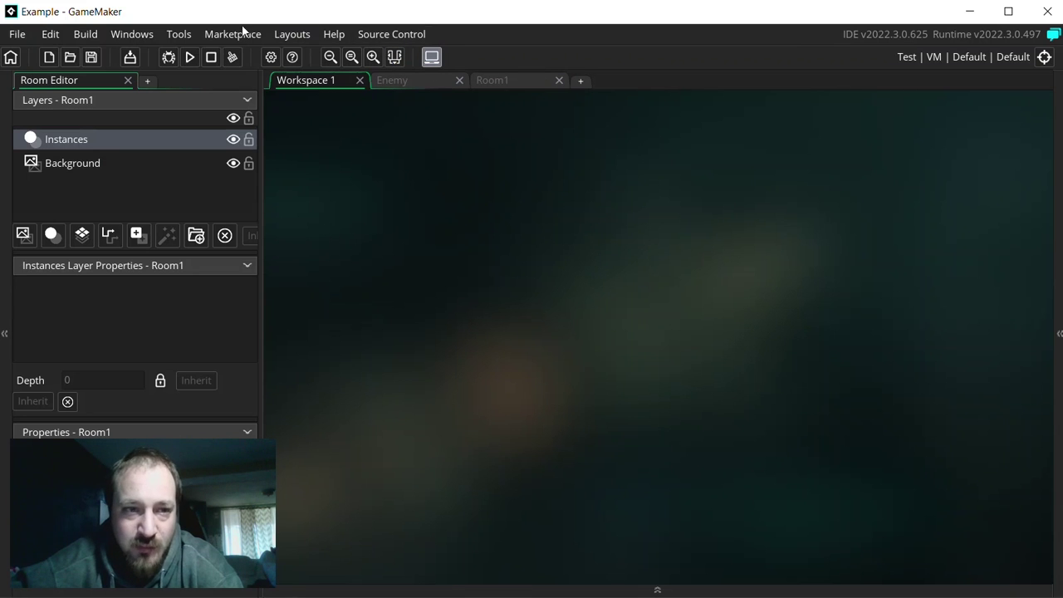
click(148, 36)
click(1058, 314)
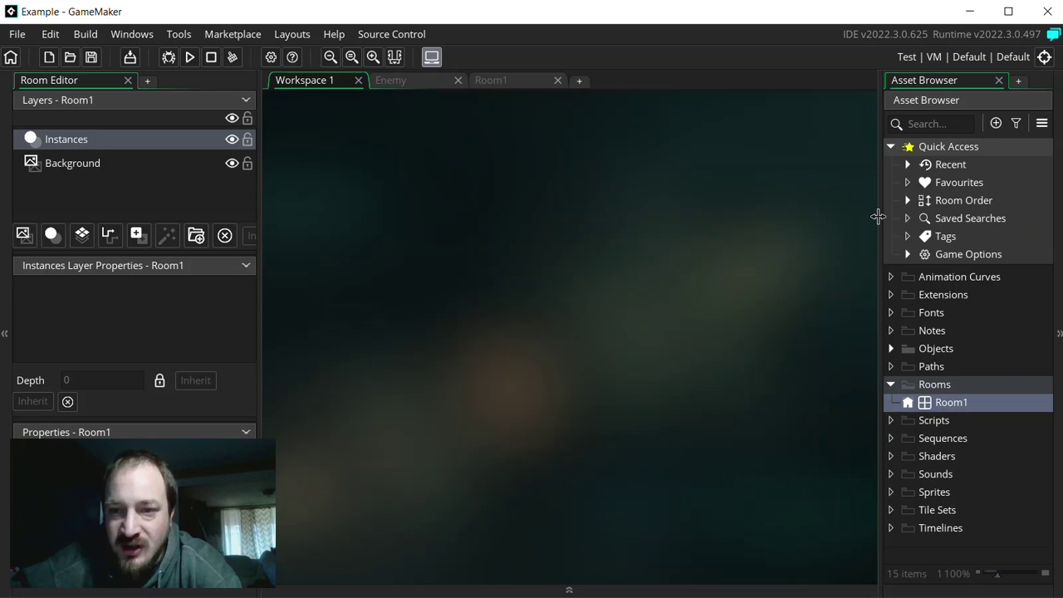
drag(879, 216, 815, 218)
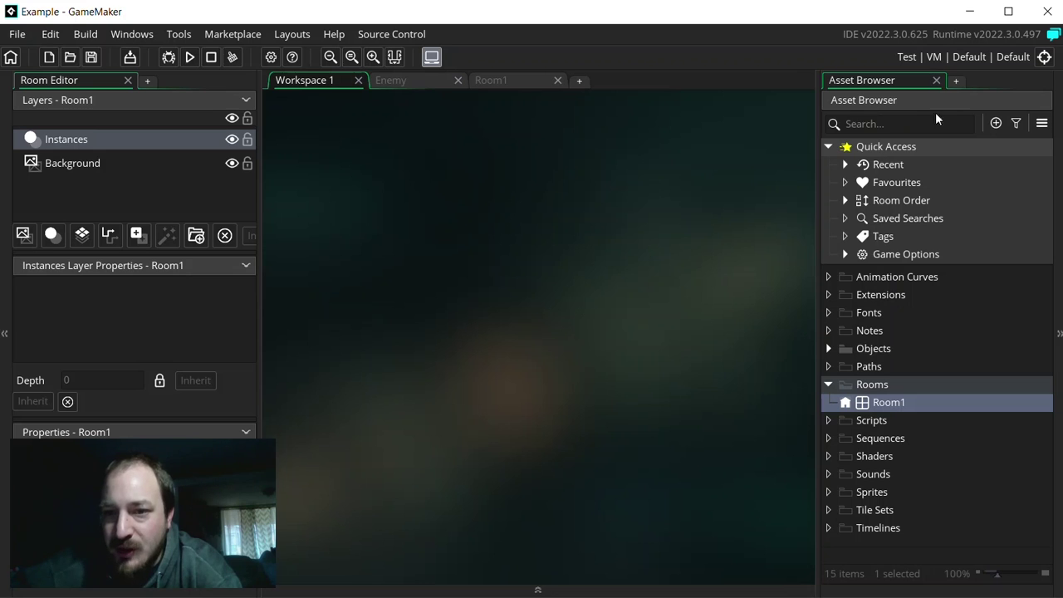
Try the Asset Browser search, Create Asset list and right-click menus without creating anything
click(859, 123)
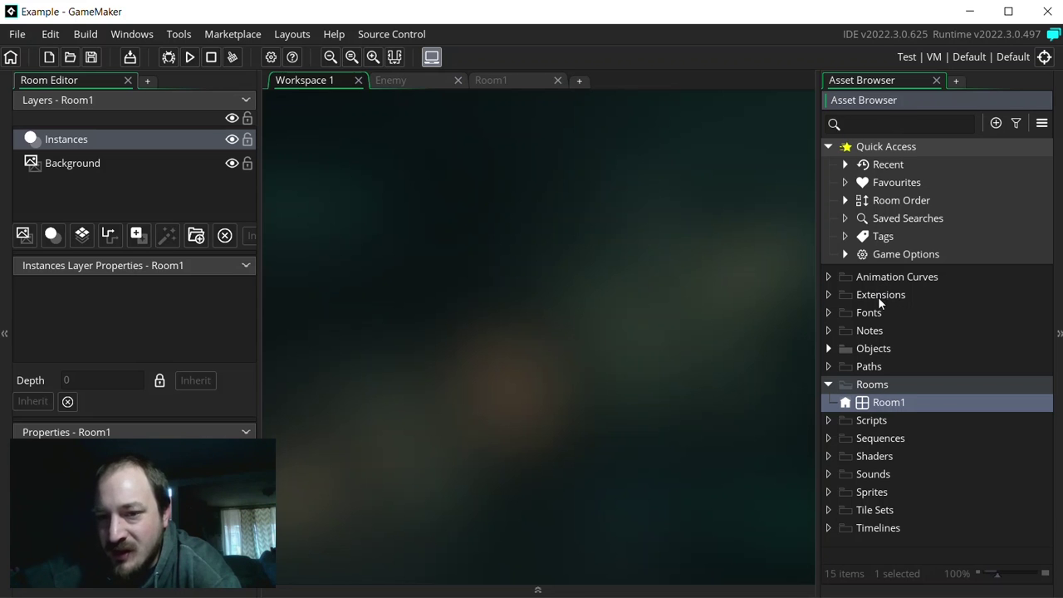
click(996, 124)
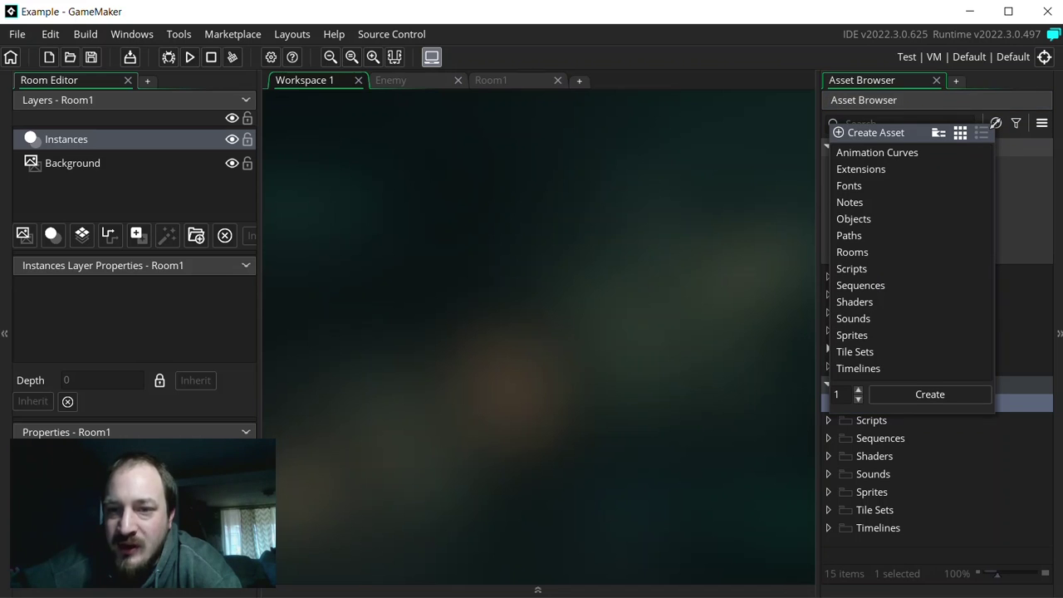
right_click(531, 215)
mouse_move(563, 218)
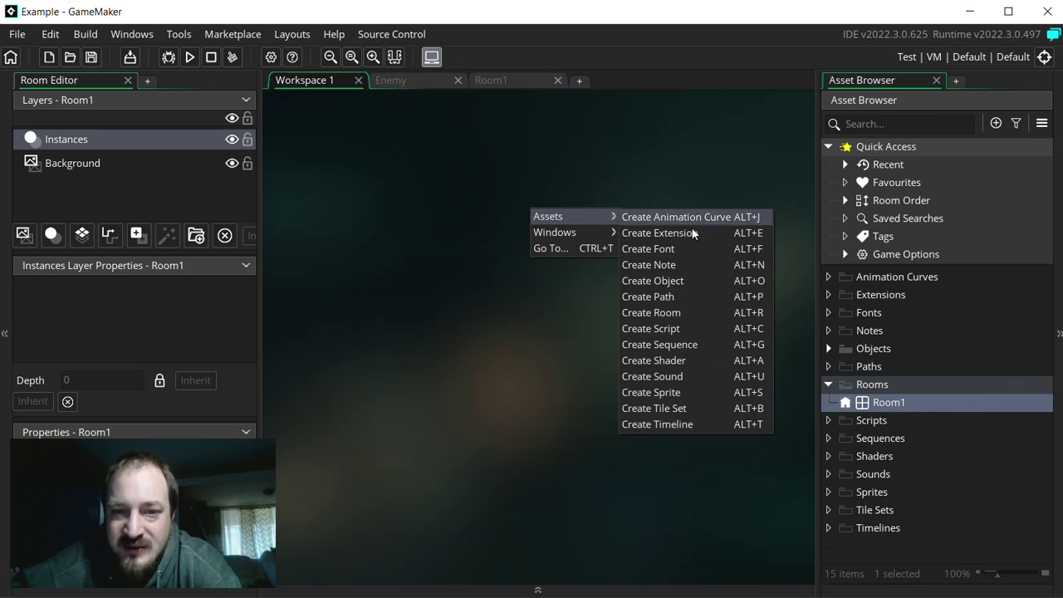
right_click(961, 347)
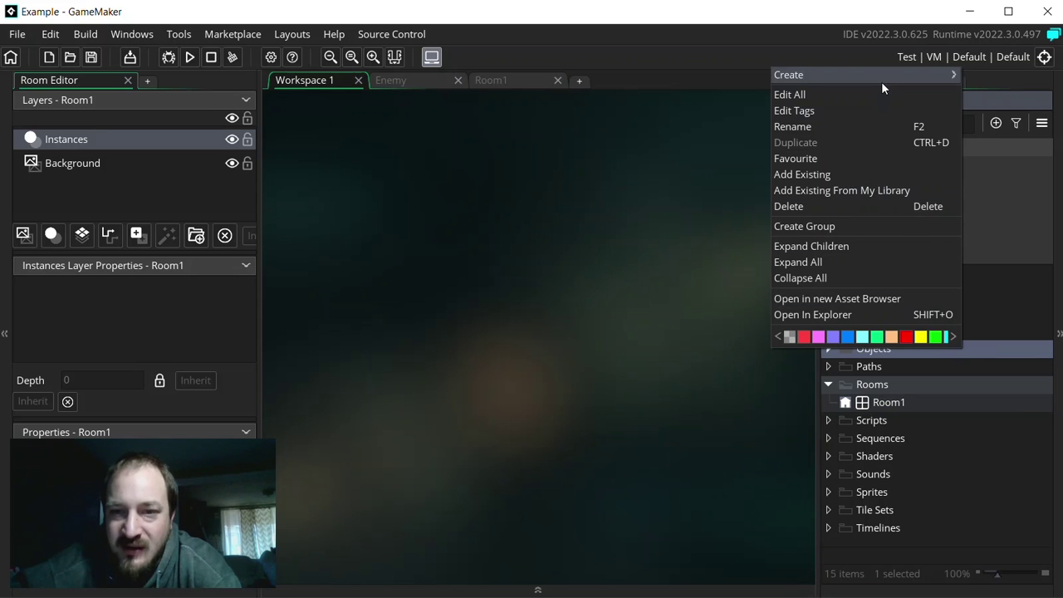
click(479, 267)
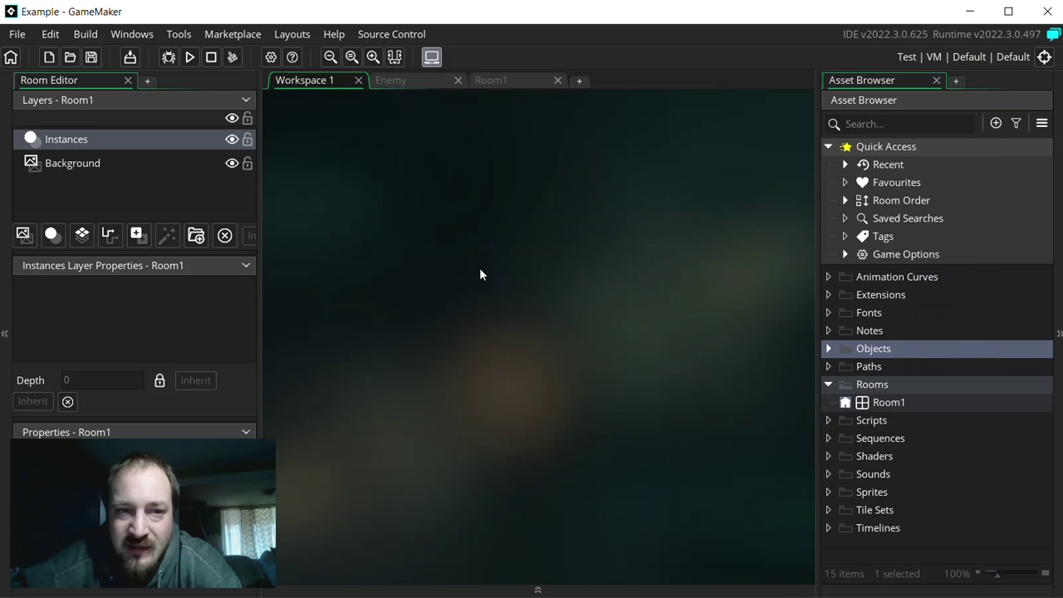
Check the Sort/Filter options, then open the Room Manager from the Asset Browser menu
click(1017, 124)
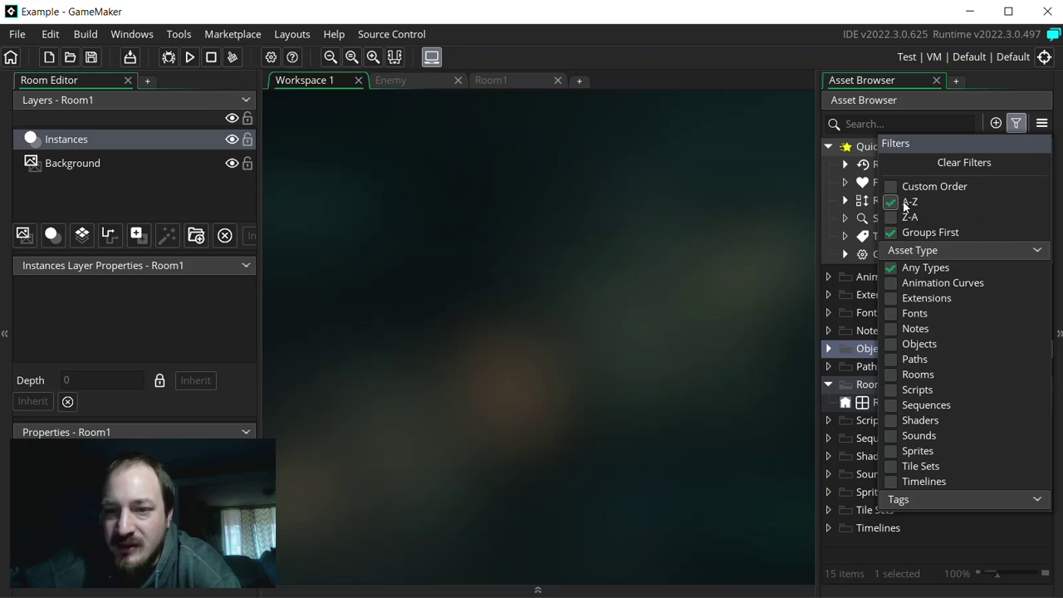
click(1019, 124)
click(1041, 123)
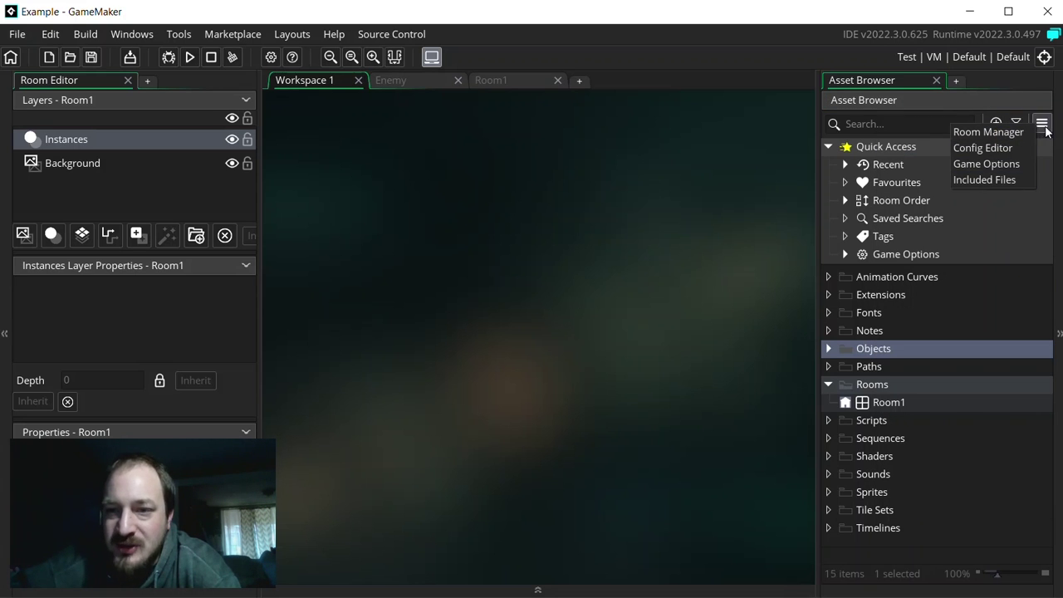
click(1020, 132)
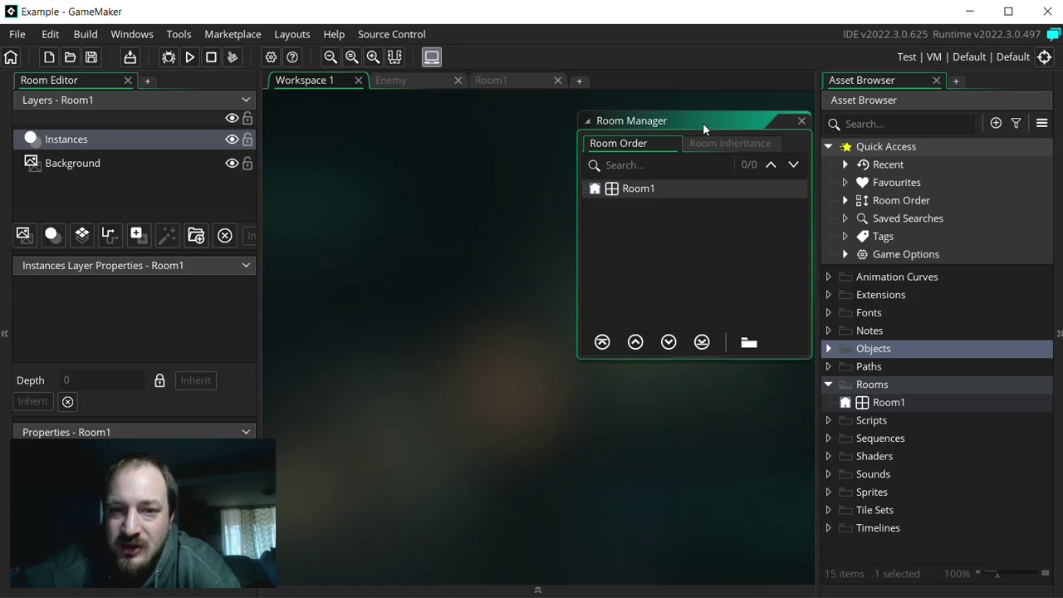
drag(703, 123, 641, 124)
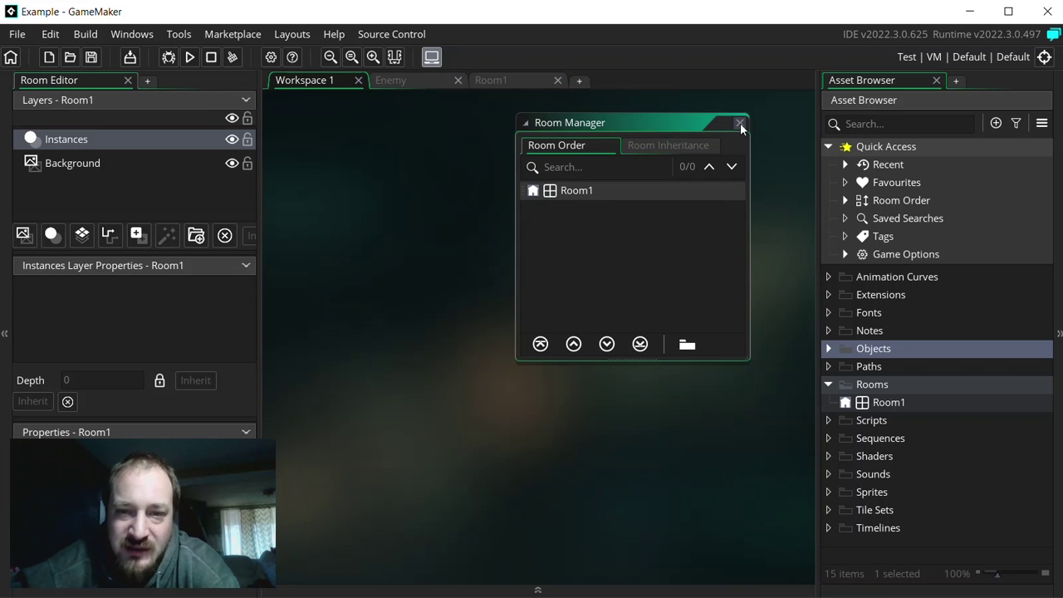
click(664, 148)
click(739, 124)
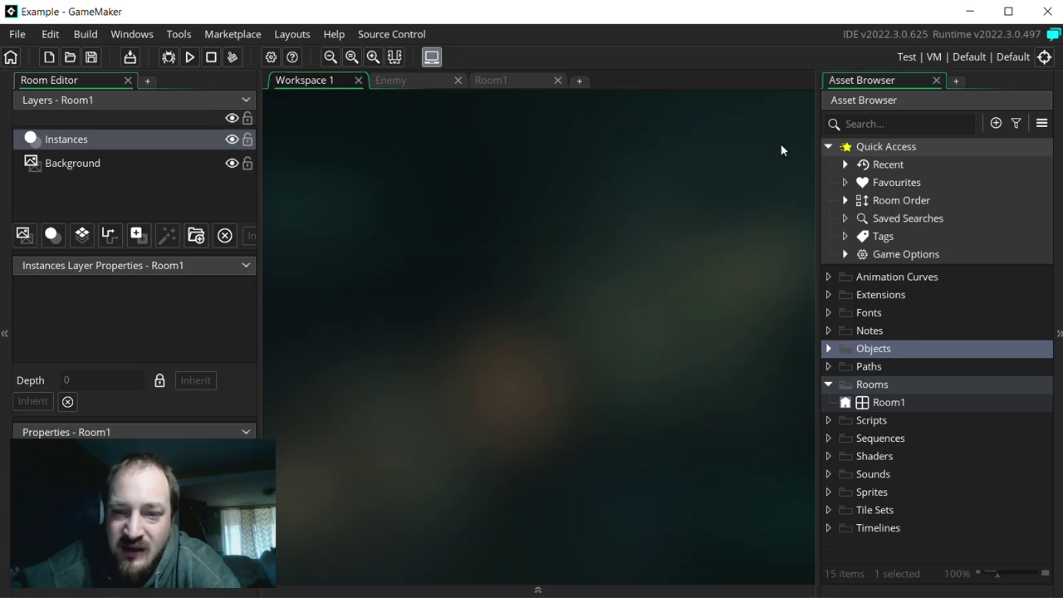
click(1042, 123)
click(1008, 145)
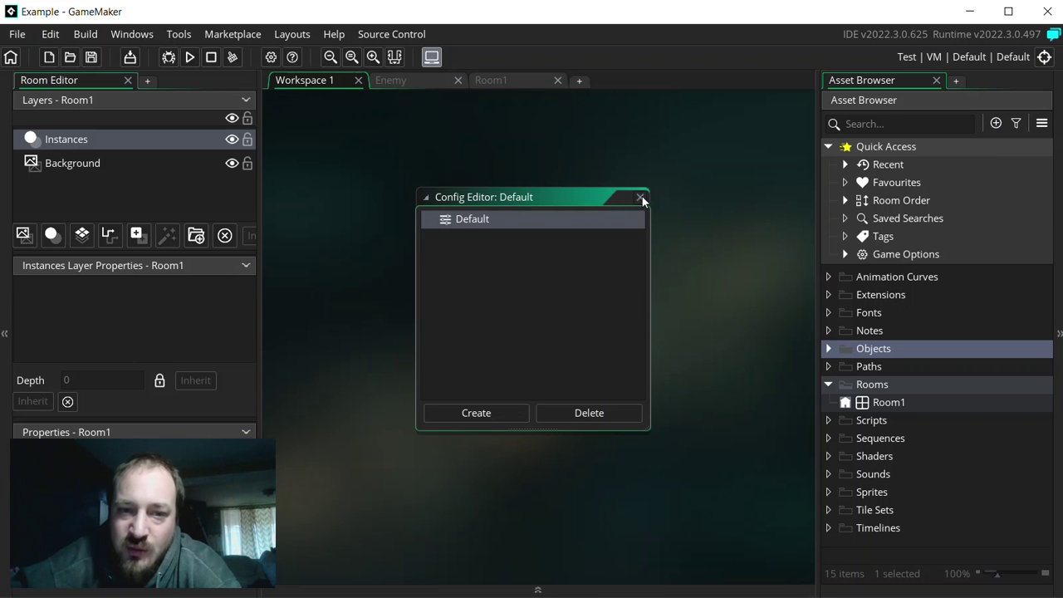
click(642, 198)
click(1041, 123)
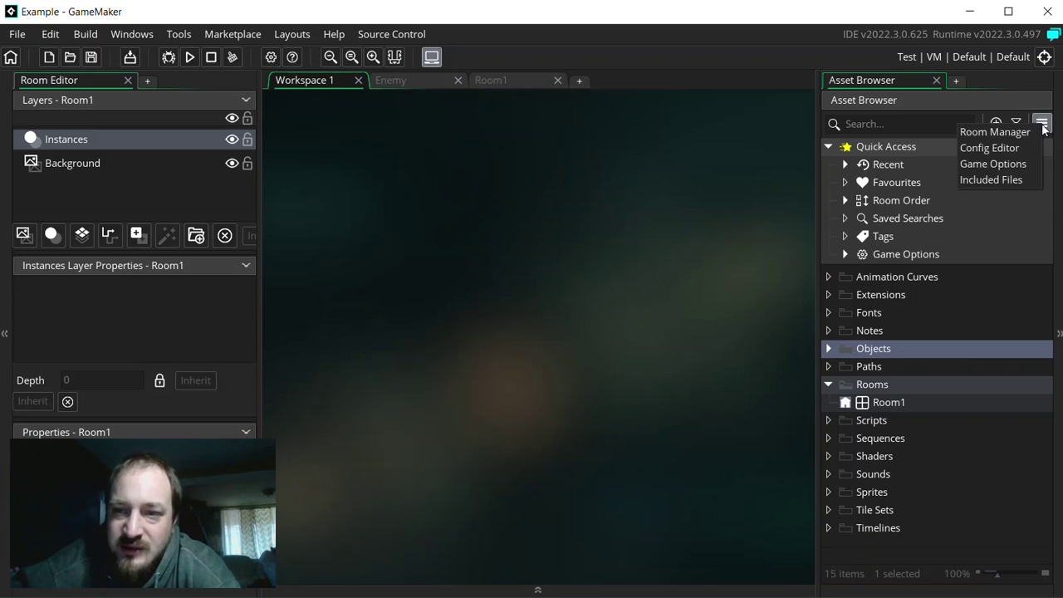
click(1012, 164)
drag(629, 105, 557, 147)
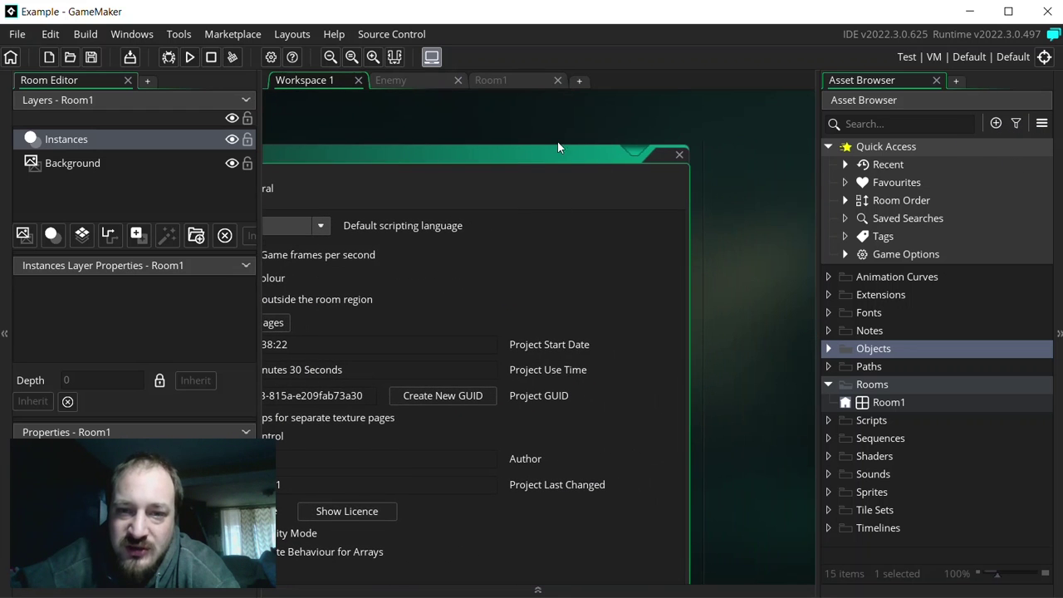
click(675, 156)
click(1041, 122)
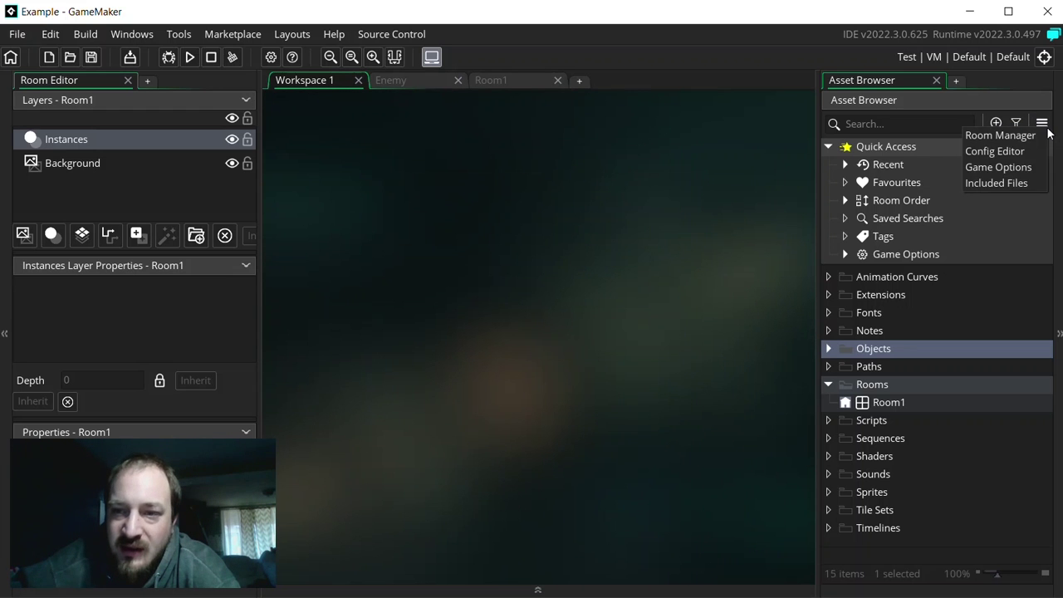
click(1017, 182)
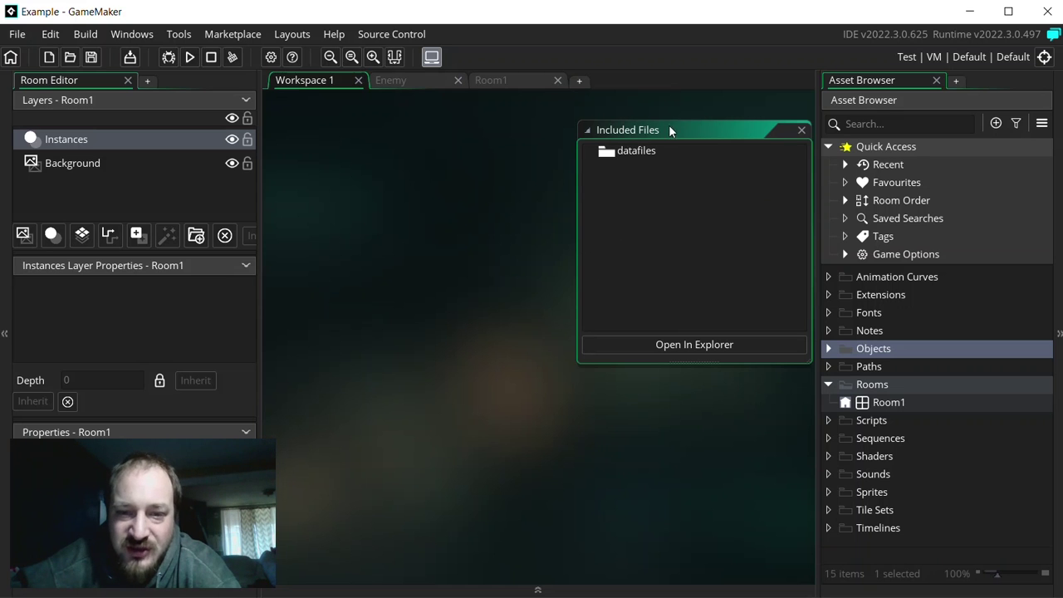
click(801, 130)
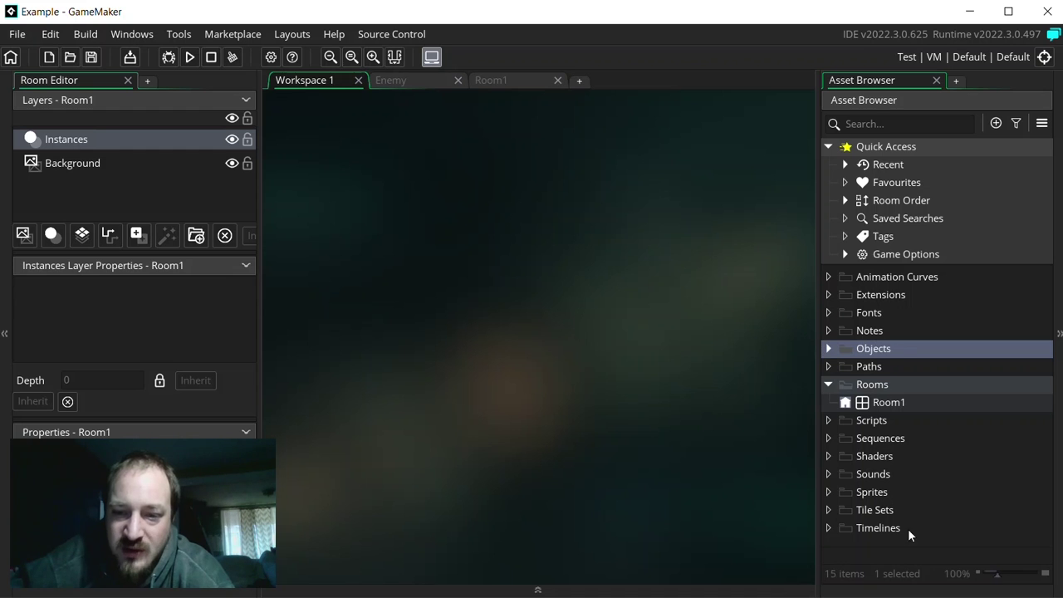
Widen the Asset Browser slightly and shrink its tree zoom from 135% to 90%
mouse_move(813, 415)
mouse_down()
mouse_move(601, 415)
mouse_move(836, 418)
mouse_move(807, 417)
mouse_up()
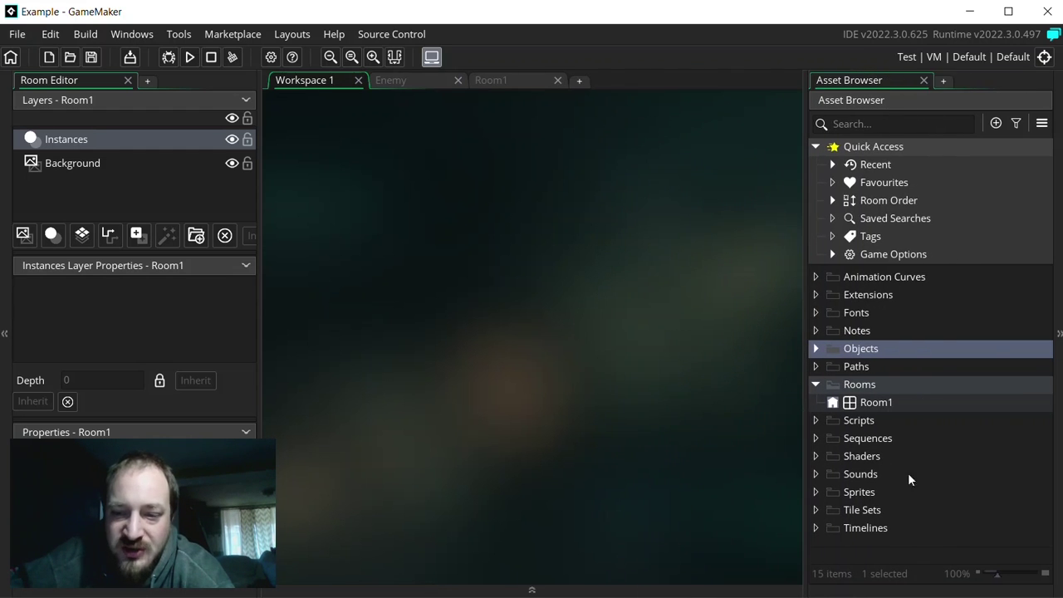
mouse_move(1002, 572)
mouse_down()
mouse_move(1029, 581)
mouse_move(1008, 584)
mouse_up()
mouse_move(806, 347)
mouse_down()
mouse_move(496, 333)
mouse_move(810, 344)
mouse_up()
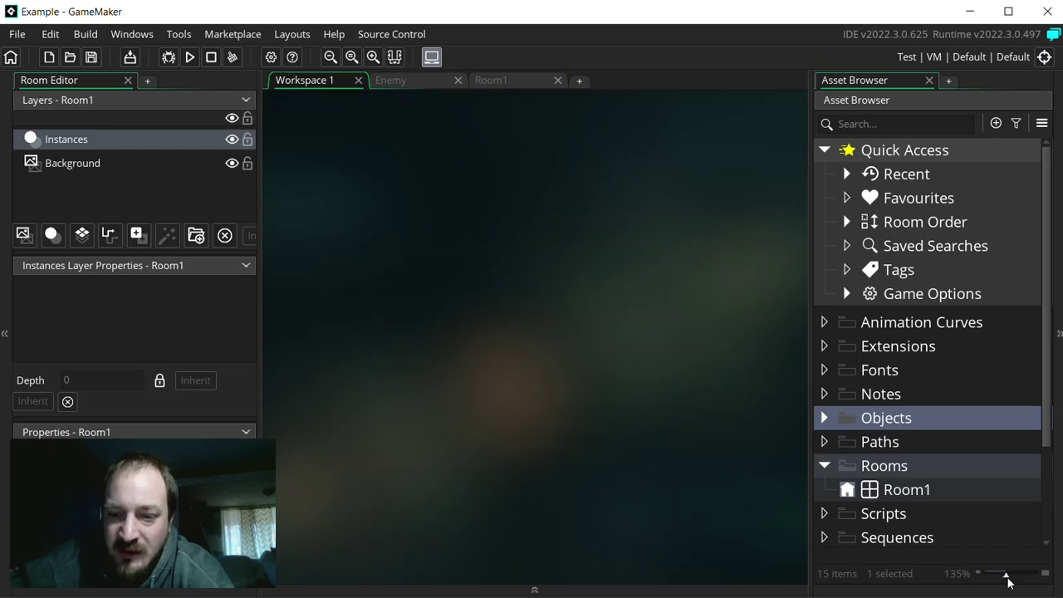
drag(1005, 576, 995, 581)
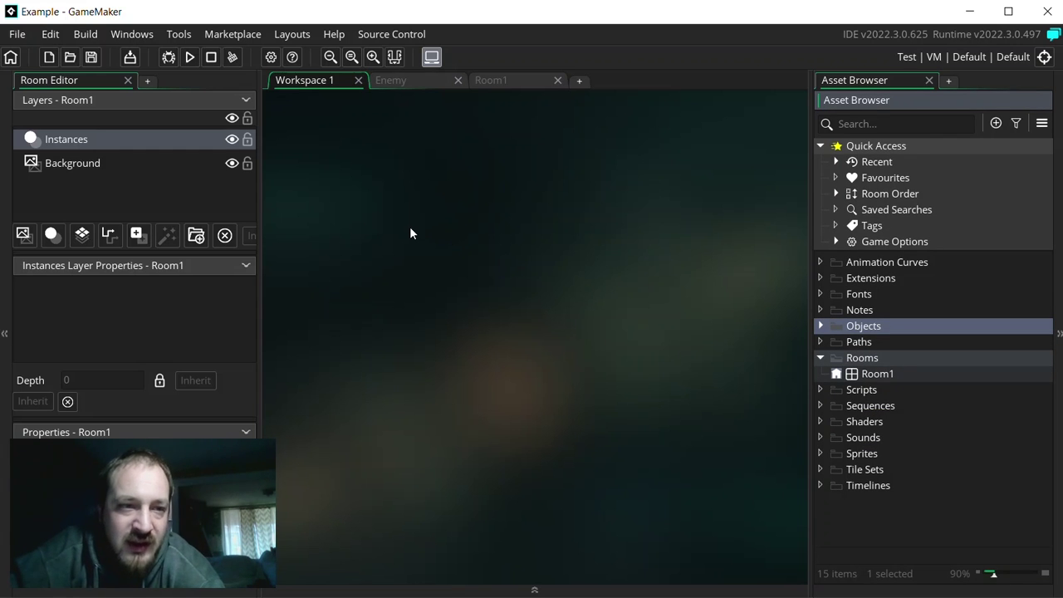
drag(164, 462, 941, 463)
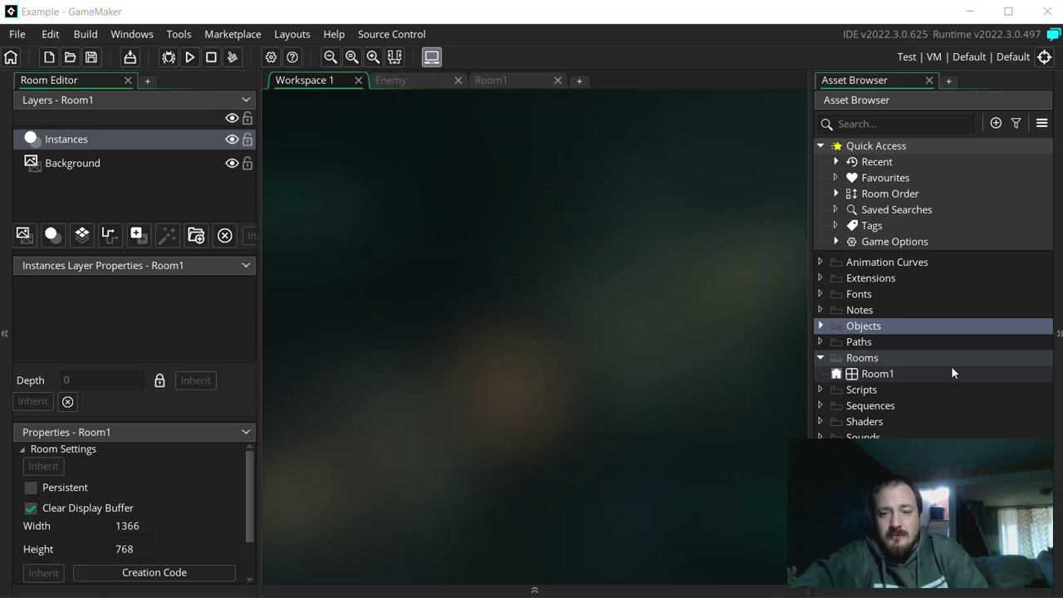
Open Room1 and set its Room Settings width to 1600 and height to 900
double_click(877, 374)
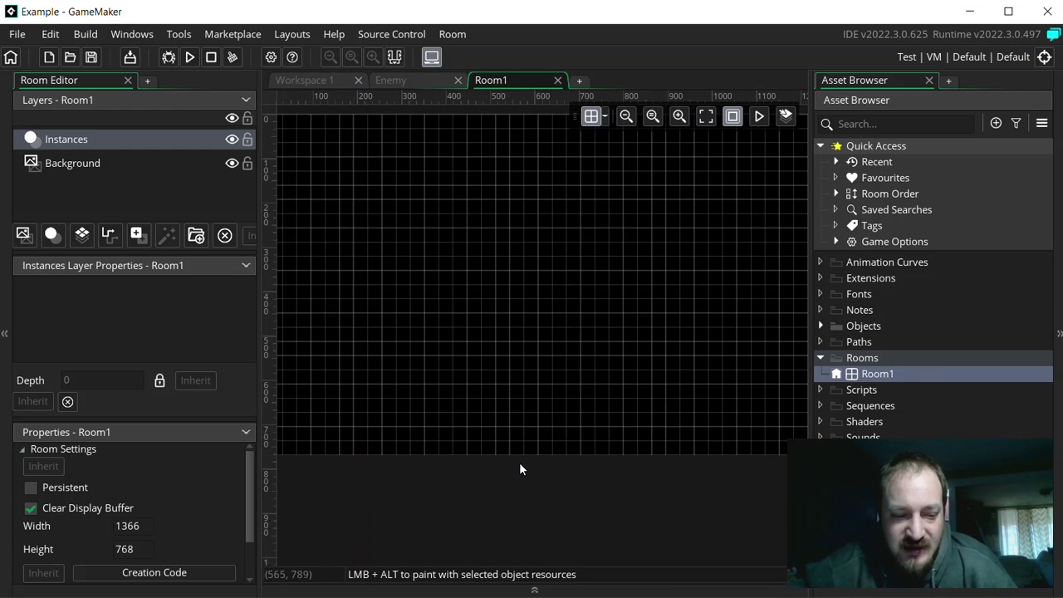
scroll(519, 462, down, 3)
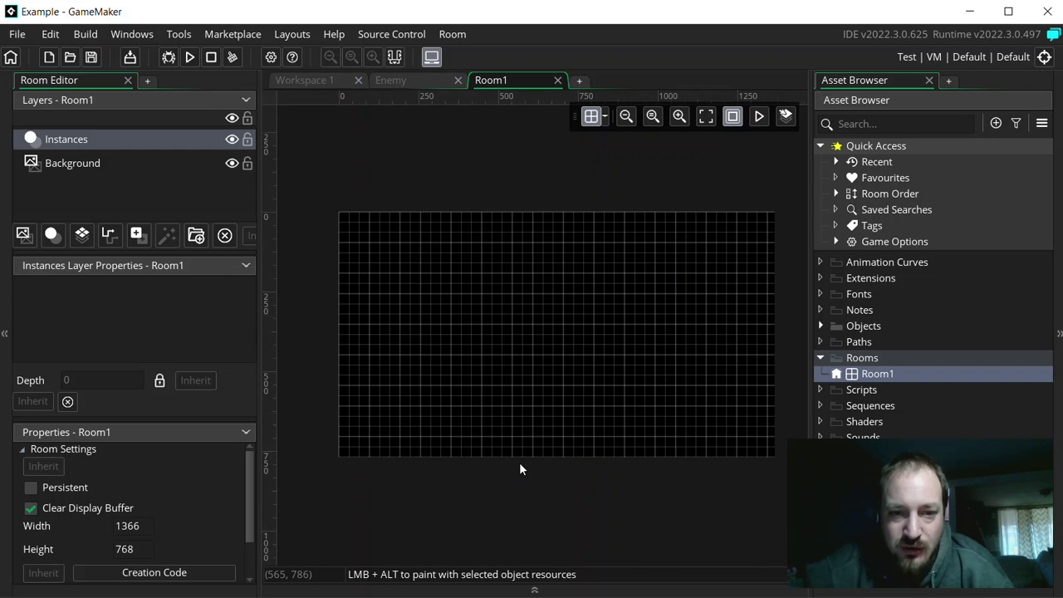
click(141, 525)
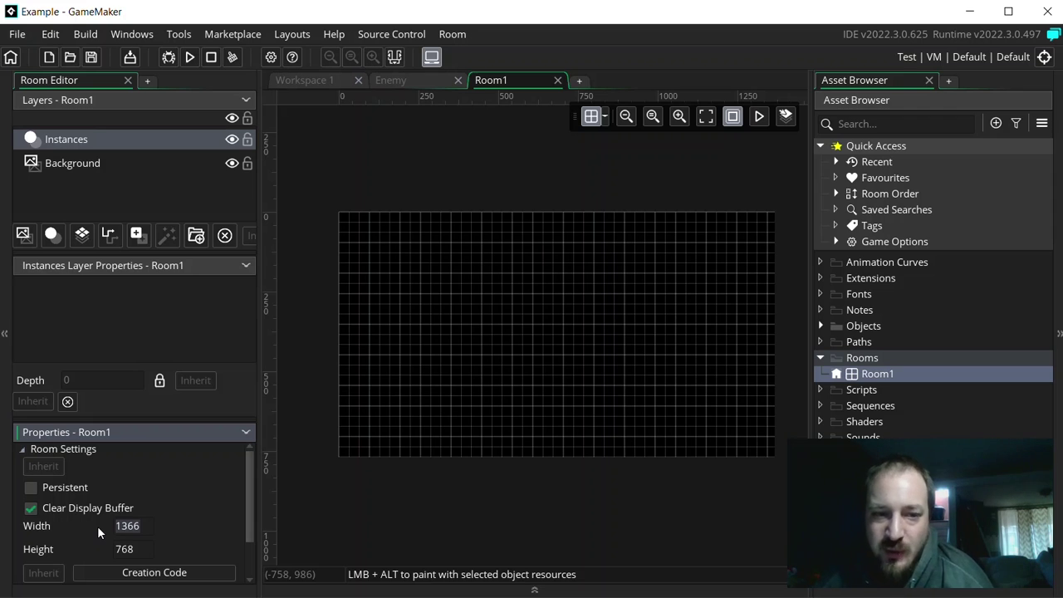
text(1600)
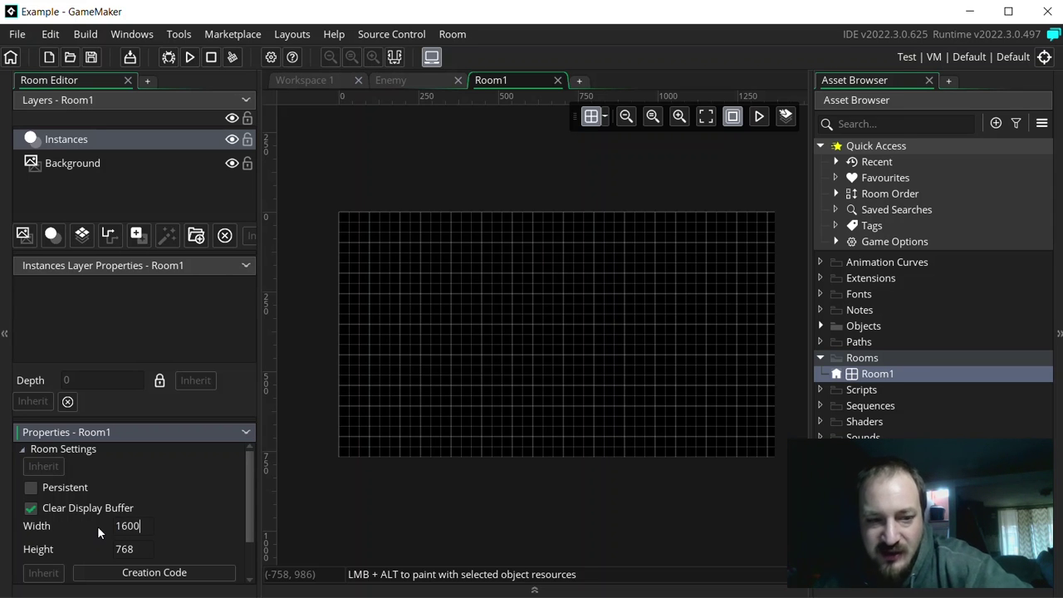
key(Return)
click(91, 546)
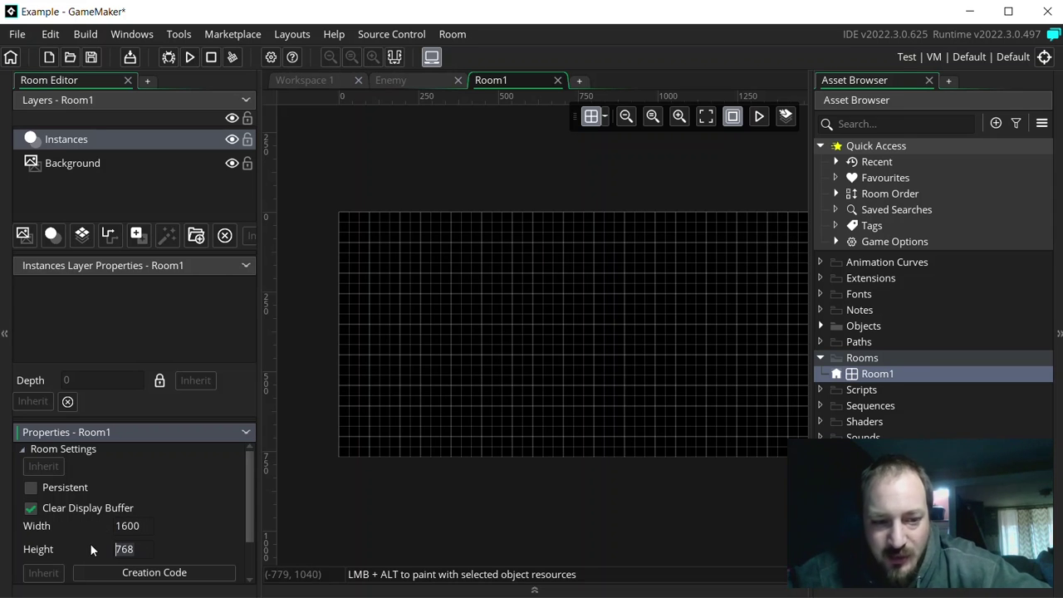
text(900)
key(Return)
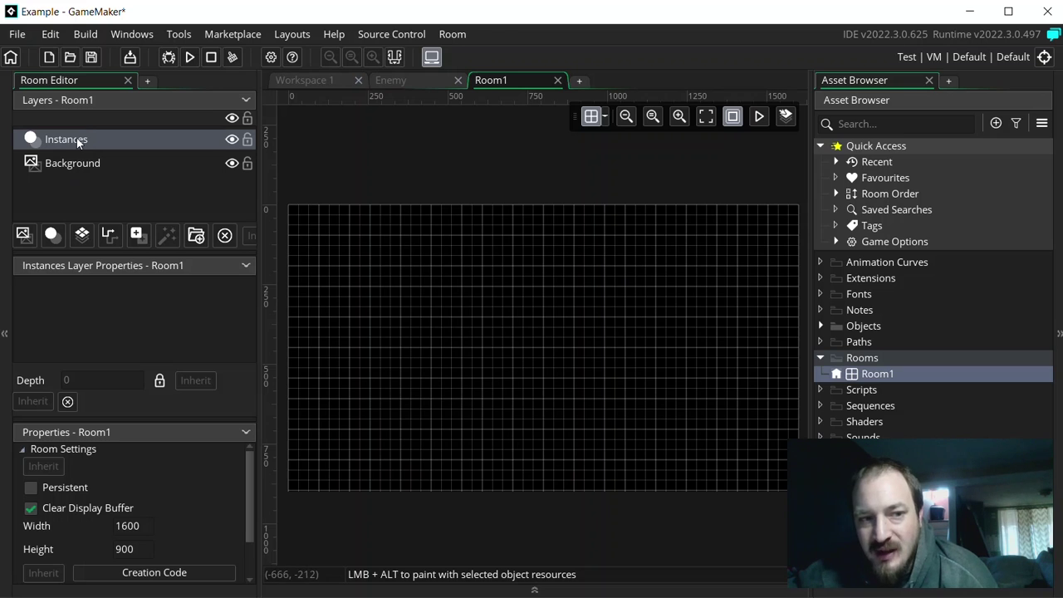
Set the Background layer colour to grey 999999 (Val 60) and expand the Objects folder
click(65, 140)
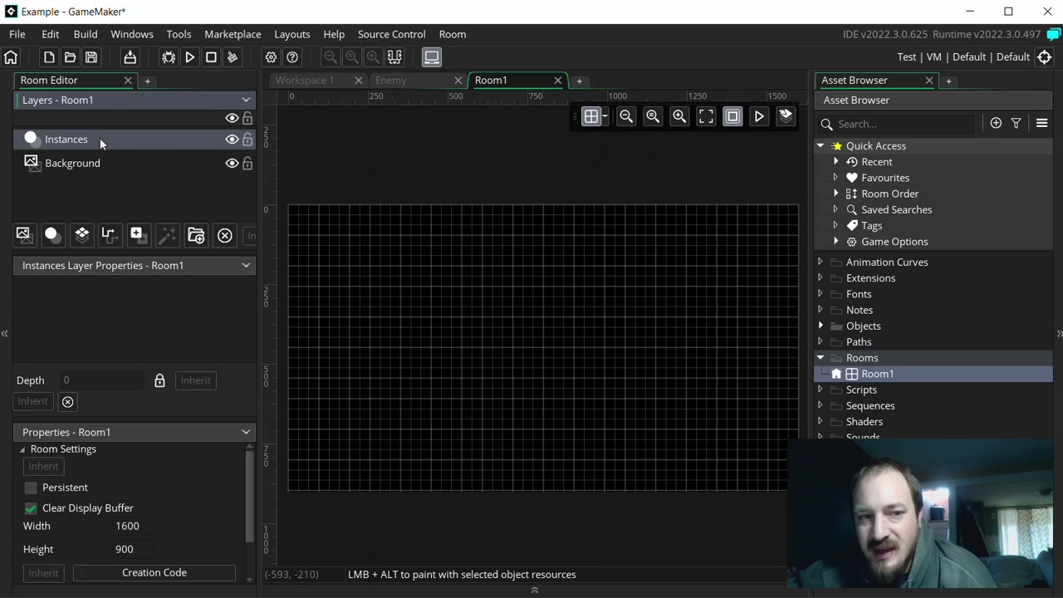
click(94, 163)
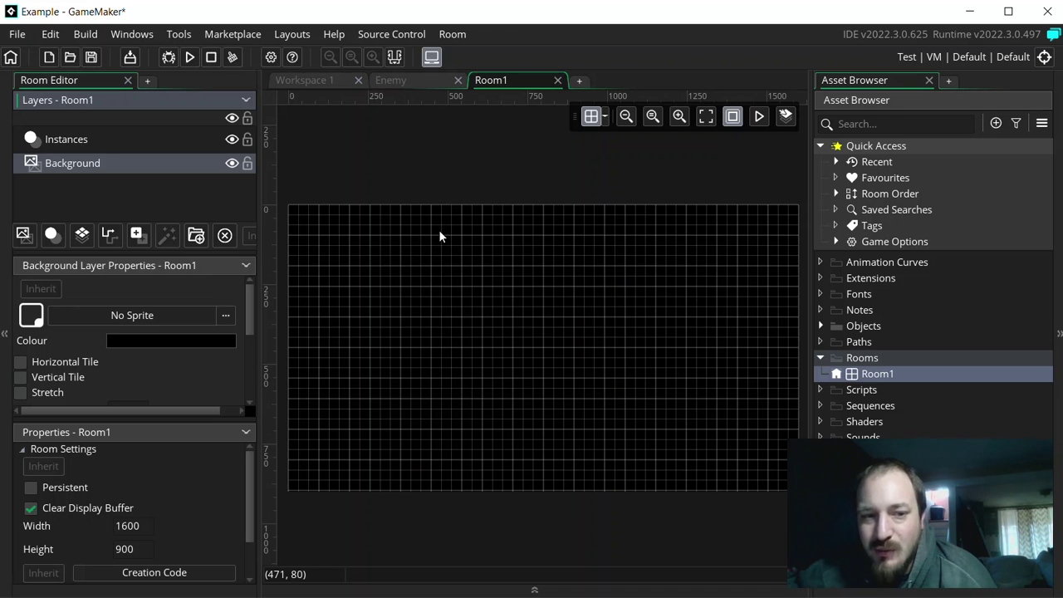
click(190, 342)
click(379, 280)
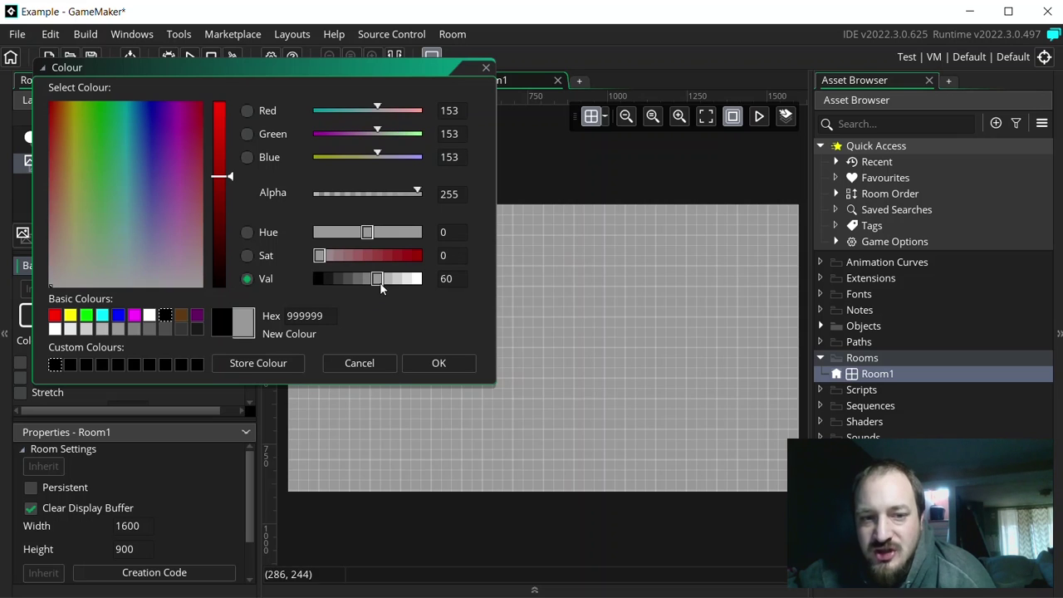
click(448, 368)
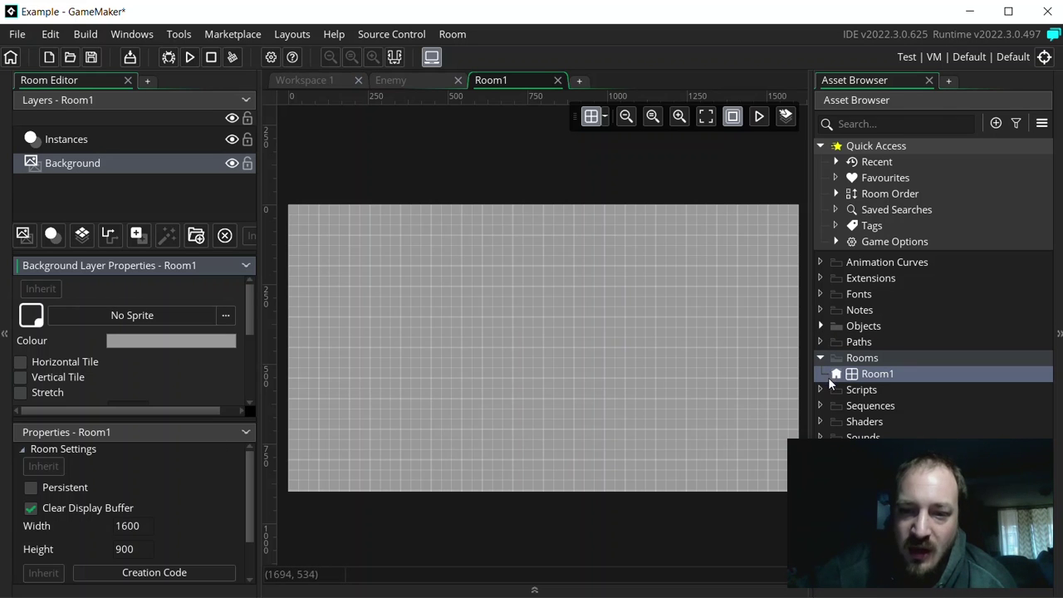
click(820, 326)
Open Object1 and assign it a new blank sprite, Sprite1
double_click(868, 343)
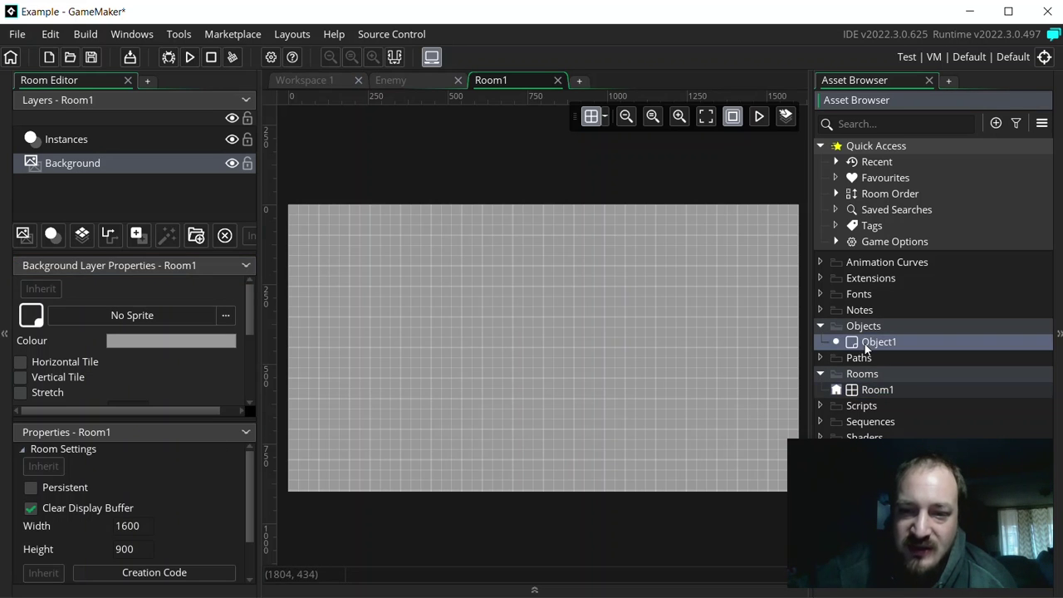
click(440, 305)
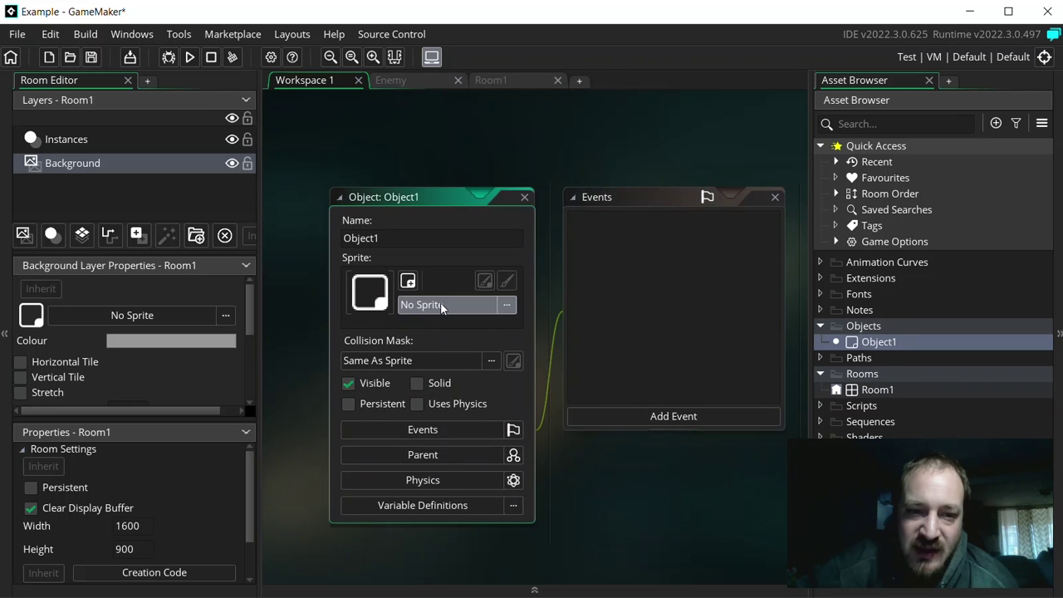
click(630, 347)
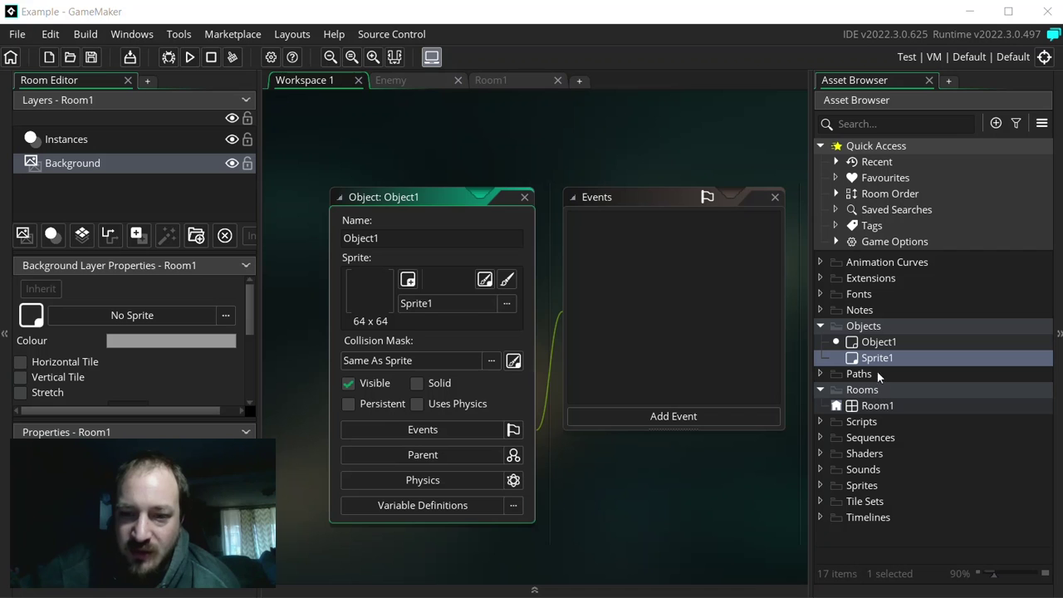
Open Sprite1 in its editor and show the Inspector panel from Windows
double_click(877, 358)
drag(113, 495, 891, 493)
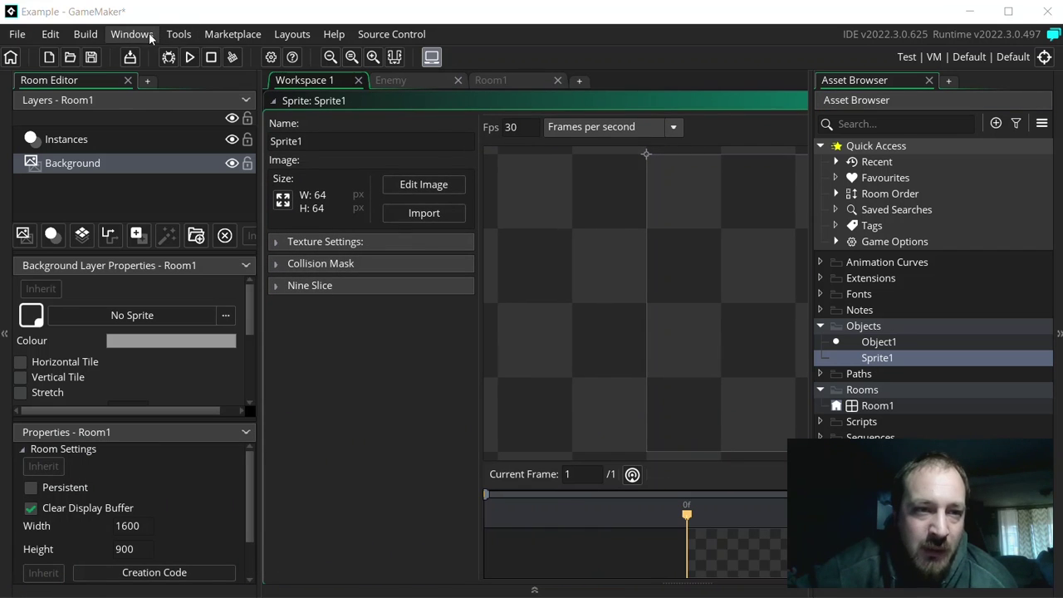
click(140, 35)
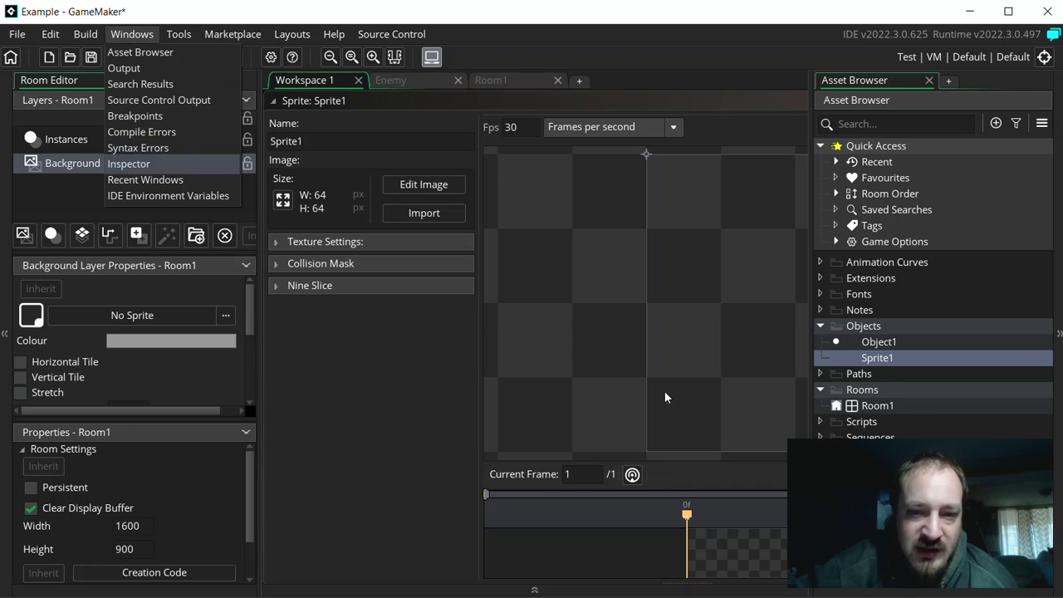
click(155, 165)
drag(928, 529, 151, 529)
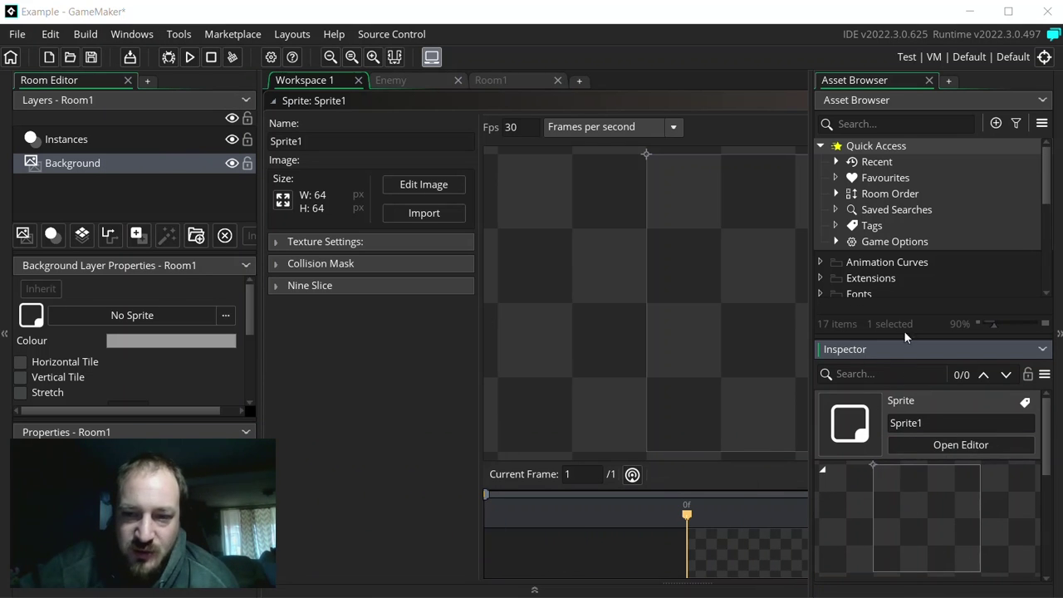
Dock the Room Editor as a tab beside the Asset Browser in the right dock
scroll(877, 280, down, 2)
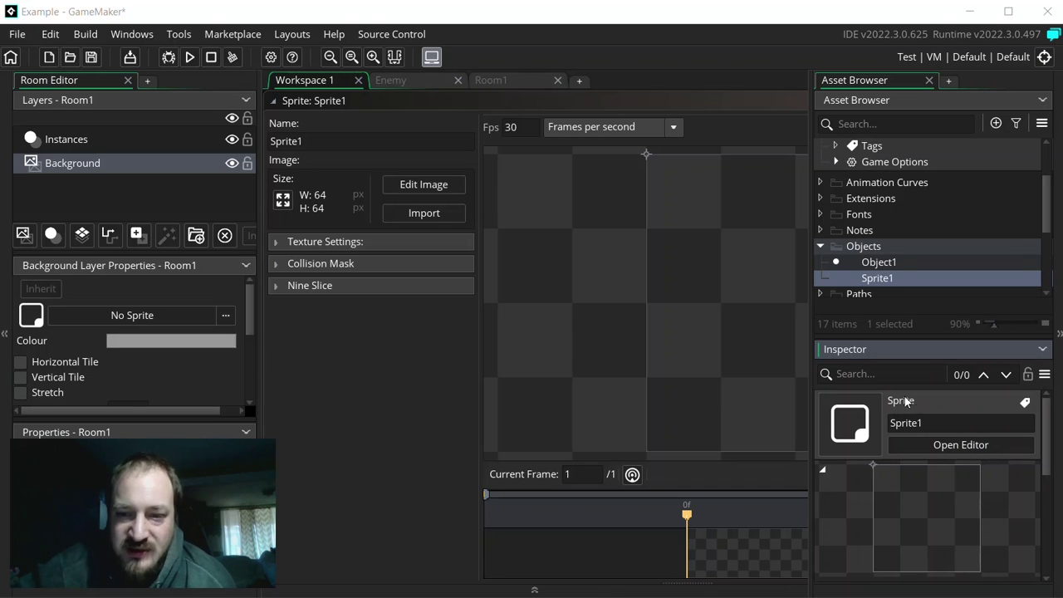
drag(879, 350, 860, 362)
drag(43, 80, 955, 82)
click(854, 80)
click(959, 80)
click(872, 82)
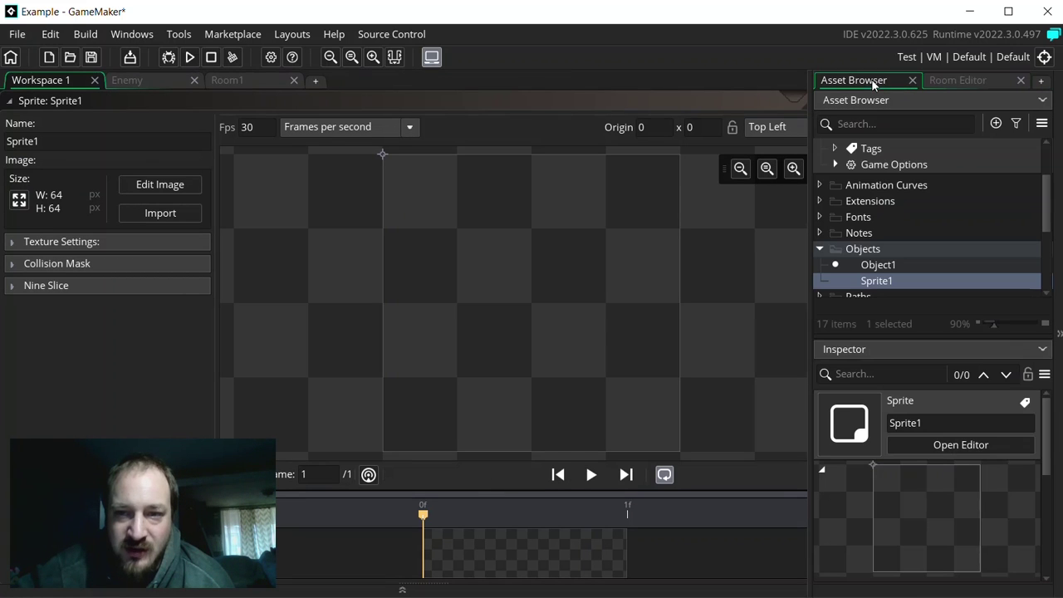
Move the Inspector into the left dock and check the Room Editor and Asset Browser tabs
drag(897, 357, 16, 141)
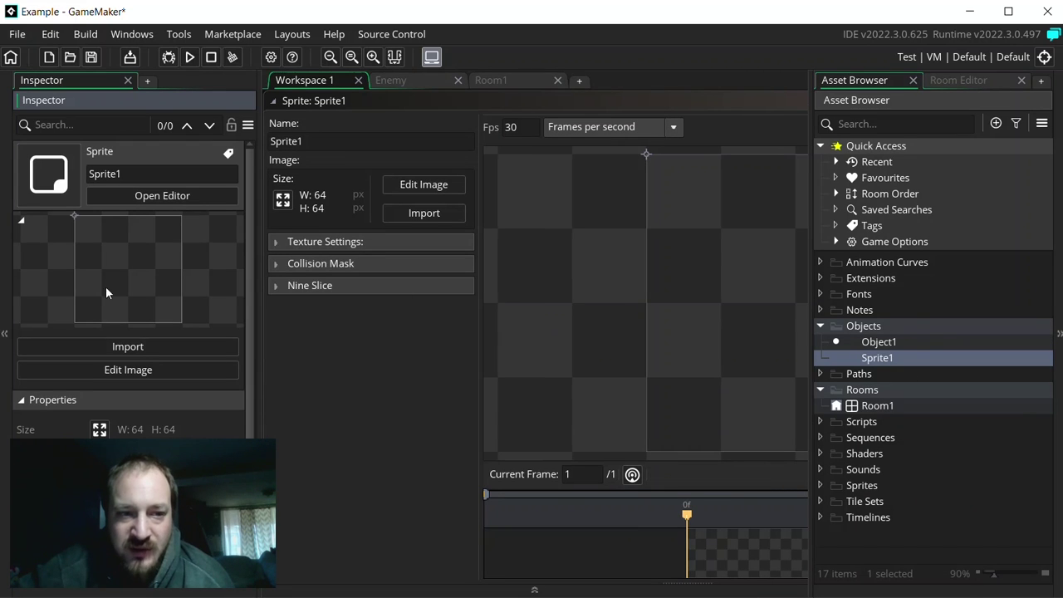
click(947, 81)
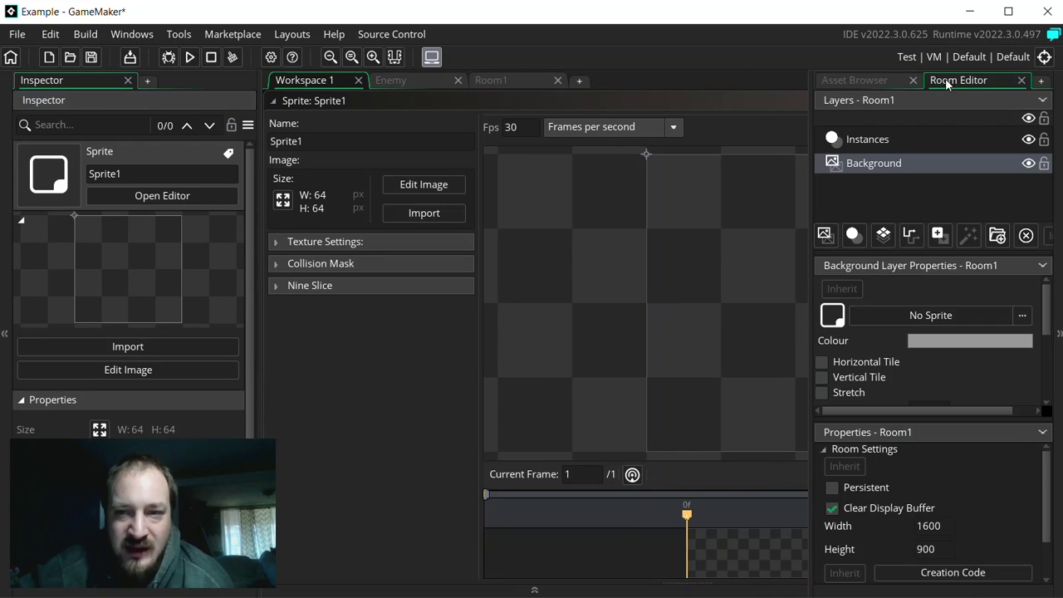
click(862, 80)
click(949, 81)
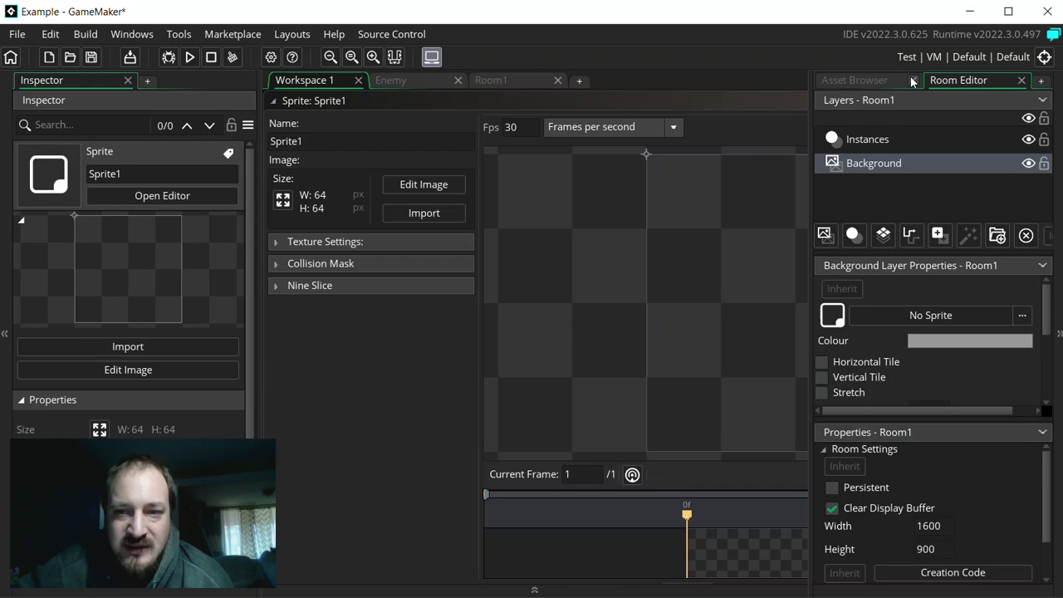
click(864, 79)
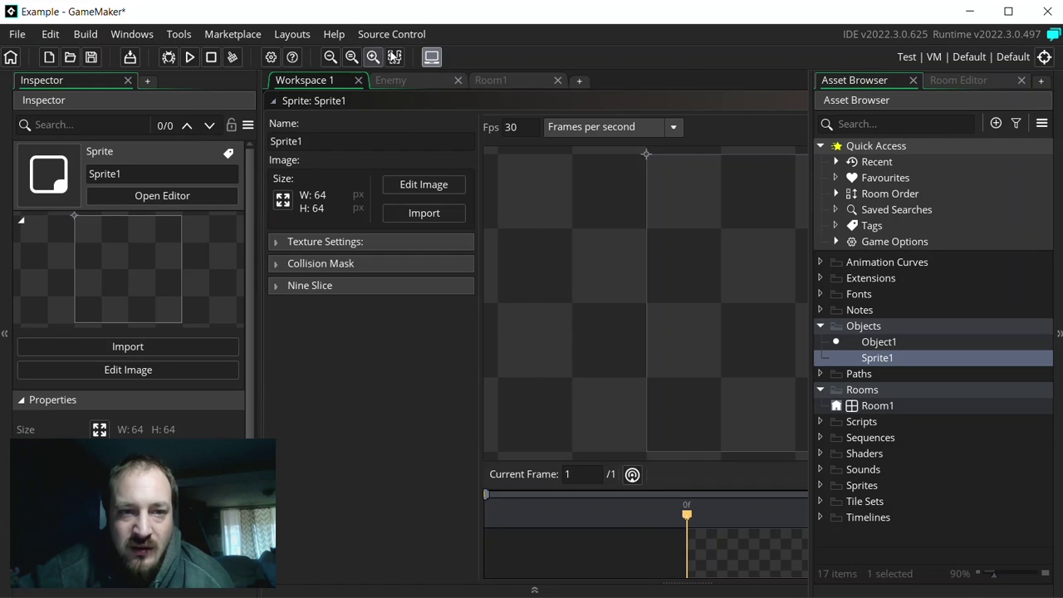
Close the Sprite1 editor window, hiding and restoring the side docks around it
click(431, 56)
click(851, 100)
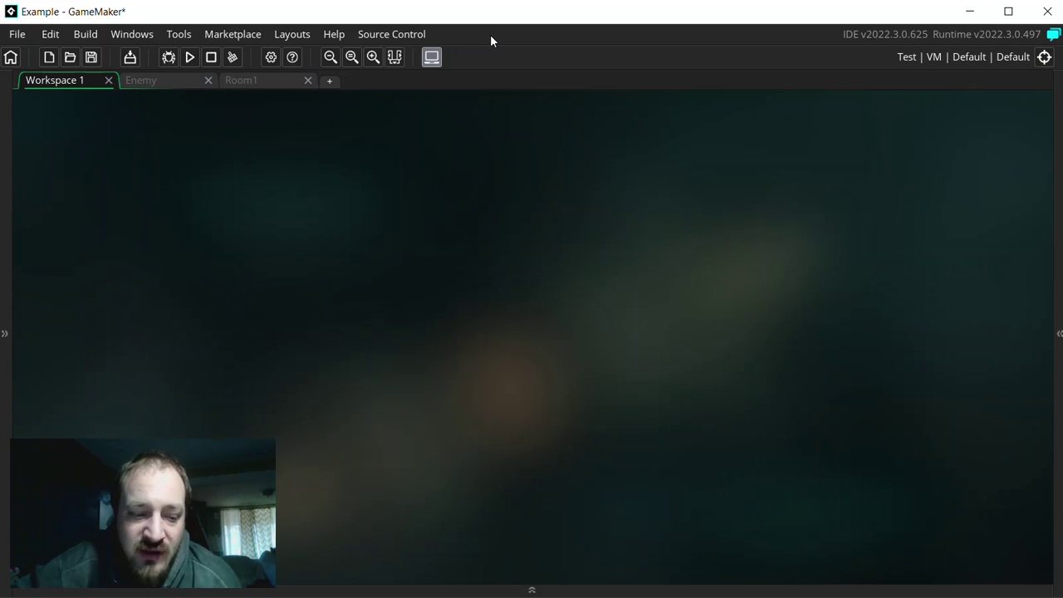
click(394, 56)
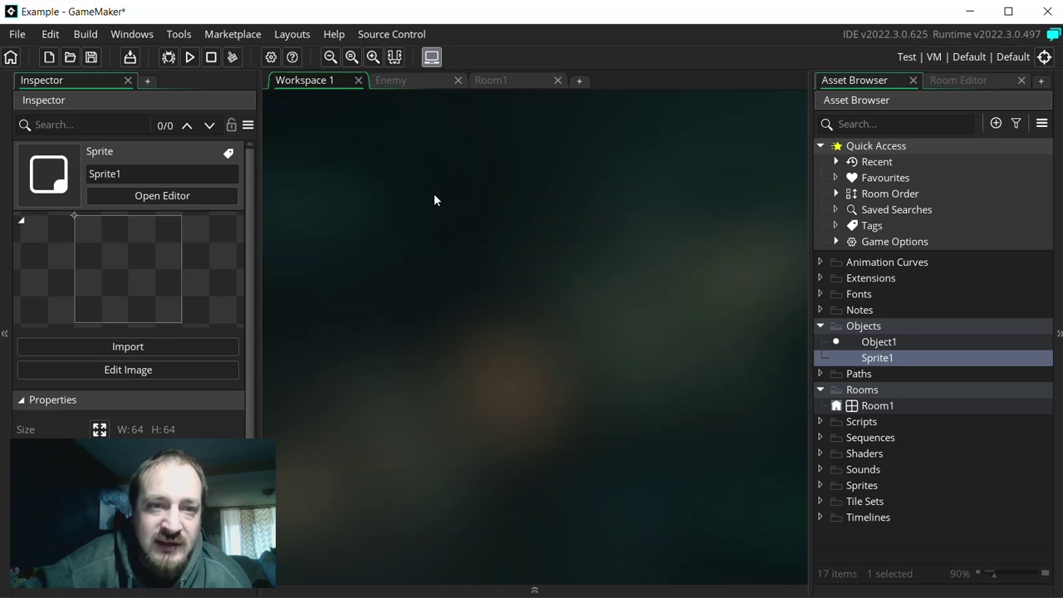
Open the Mini Golf project from its folder, saving changes to Example first
click(17, 34)
click(31, 71)
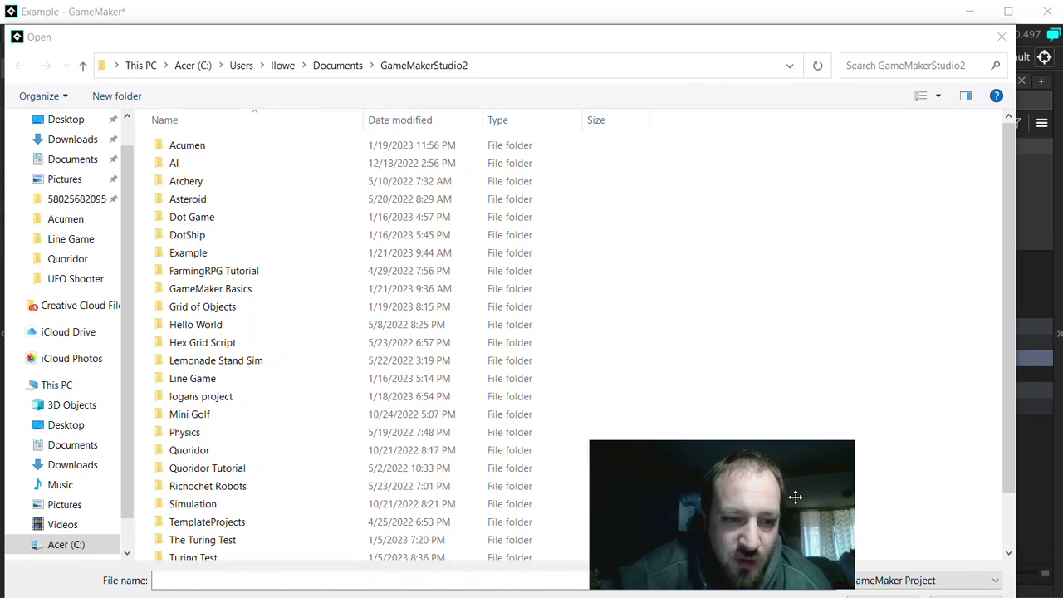
double_click(193, 413)
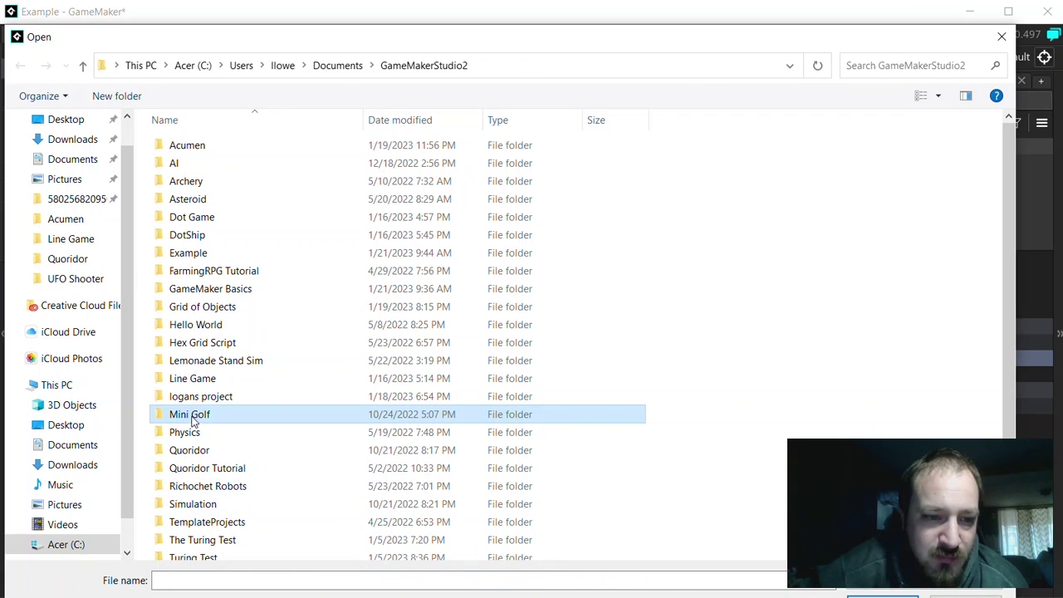
click(179, 308)
double_click(179, 307)
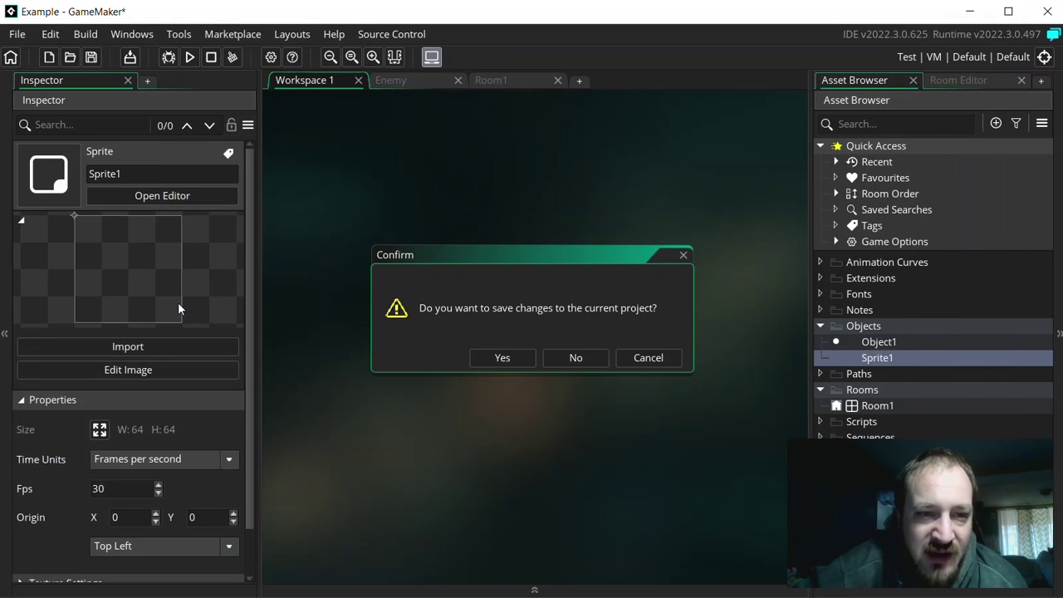
click(503, 358)
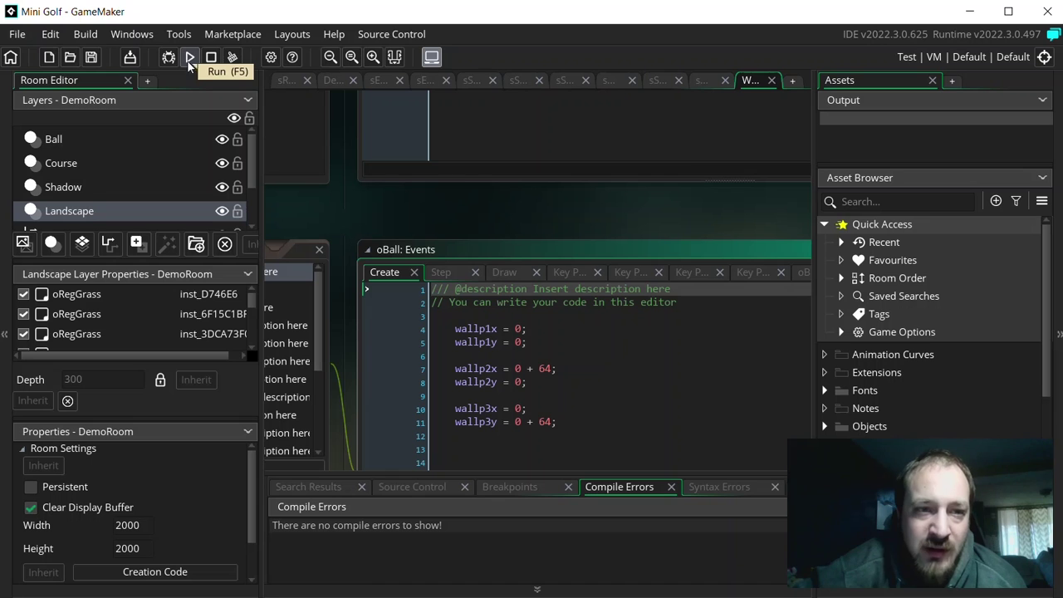
Dock the Syntax Errors tab beside Compile Errors in the bottom panel
drag(995, 520, 995, 92)
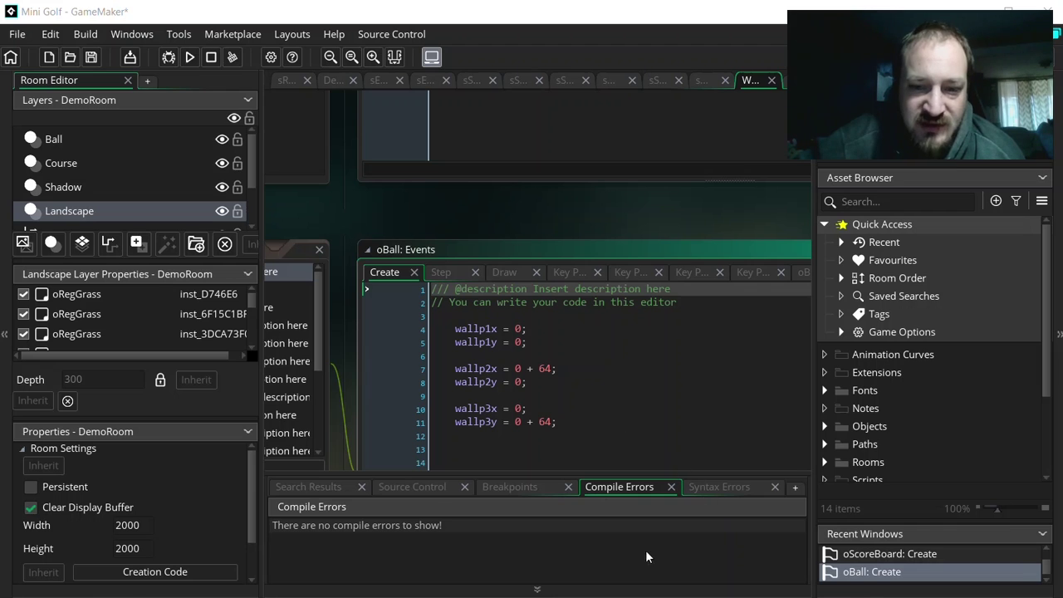
click(708, 485)
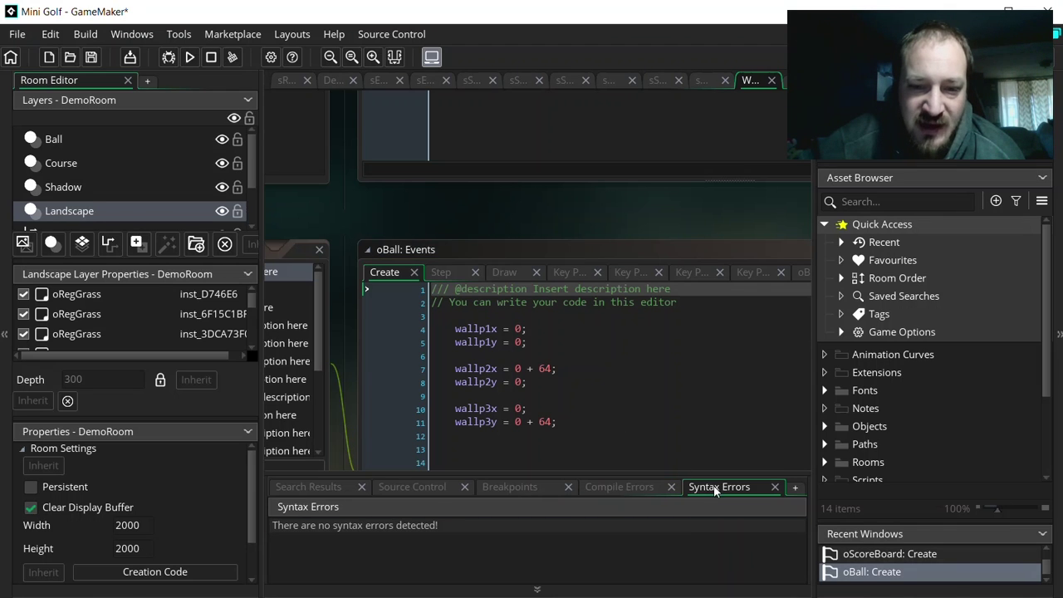
drag(295, 508, 624, 489)
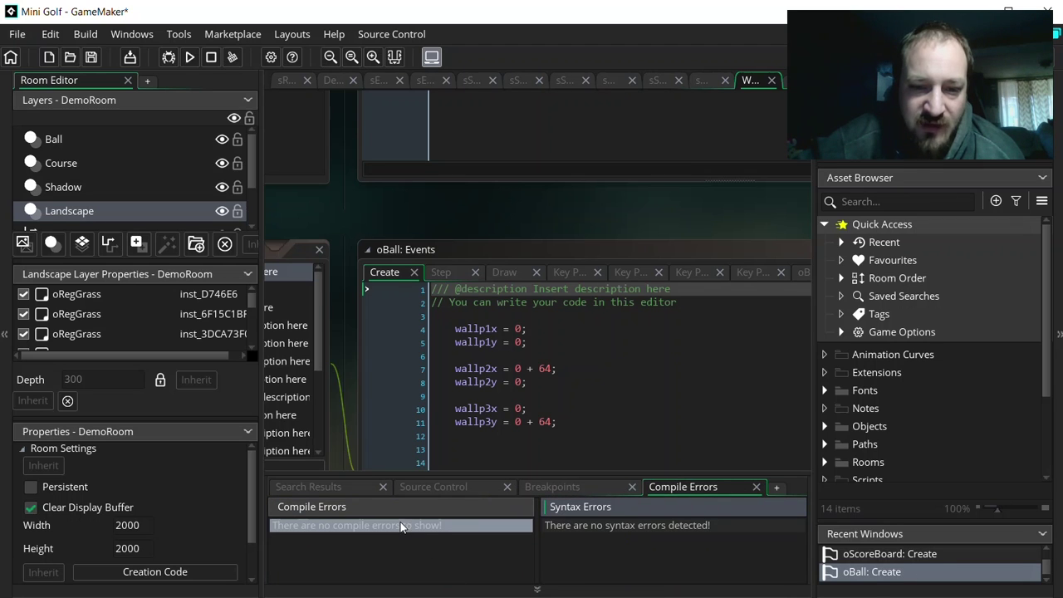
drag(669, 489, 645, 495)
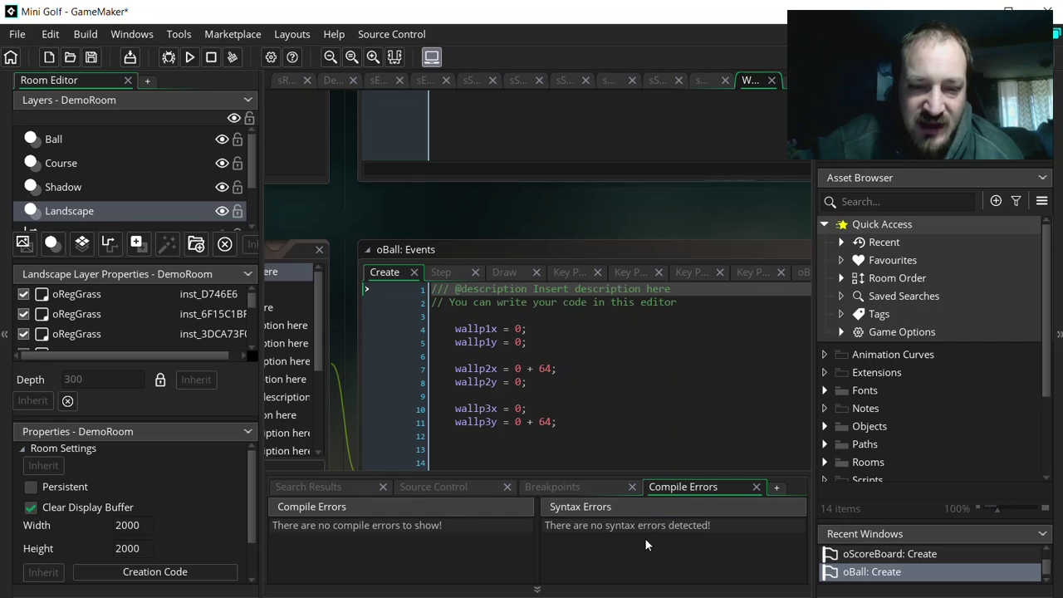
Show Search Results, add and remove a quick tab, and bring up the Output window
click(312, 487)
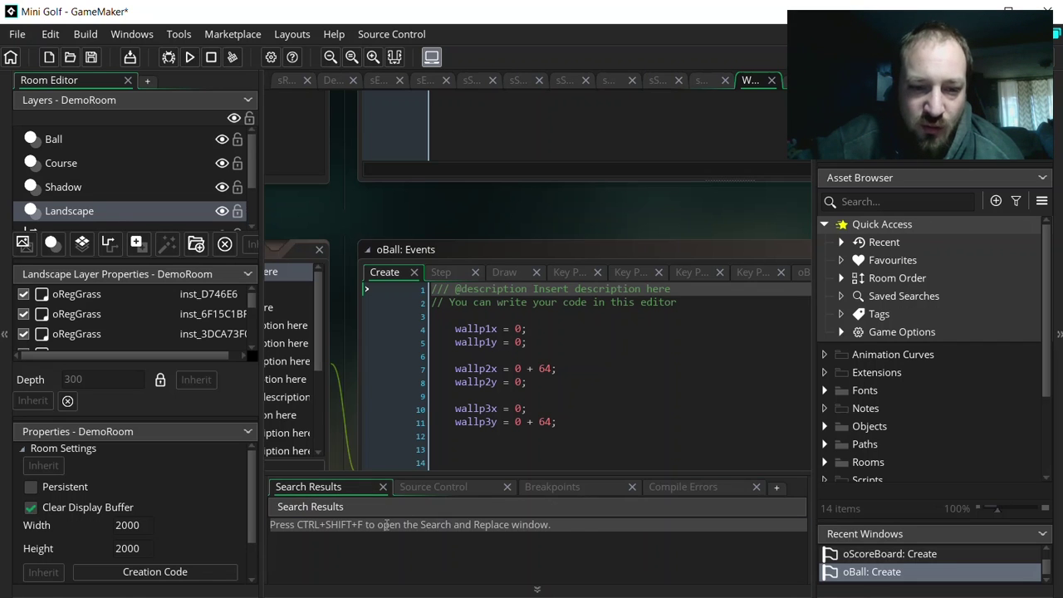
middle_drag(326, 204, 343, 205)
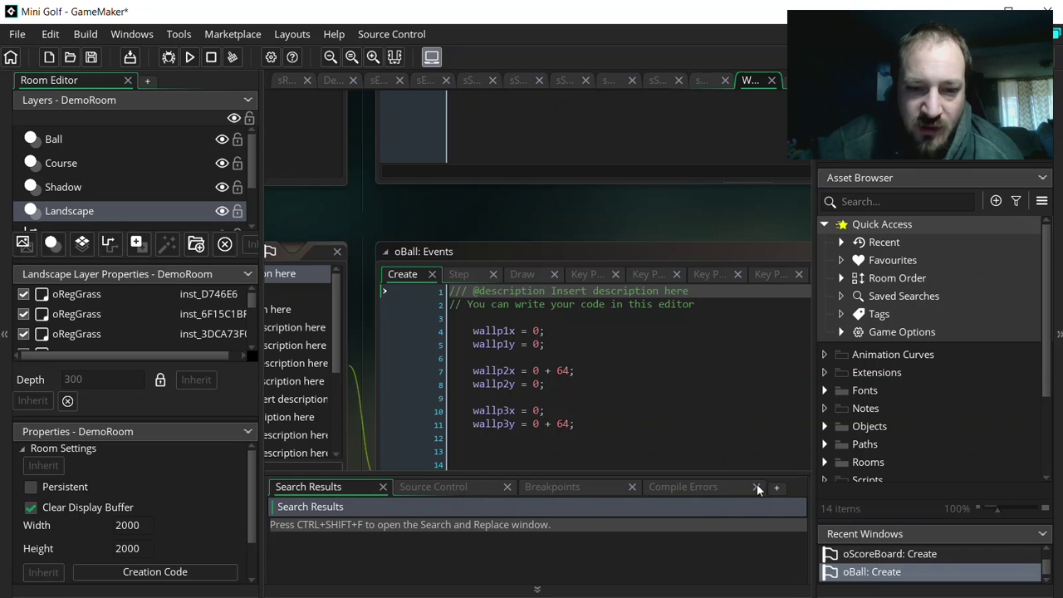
click(776, 488)
click(773, 487)
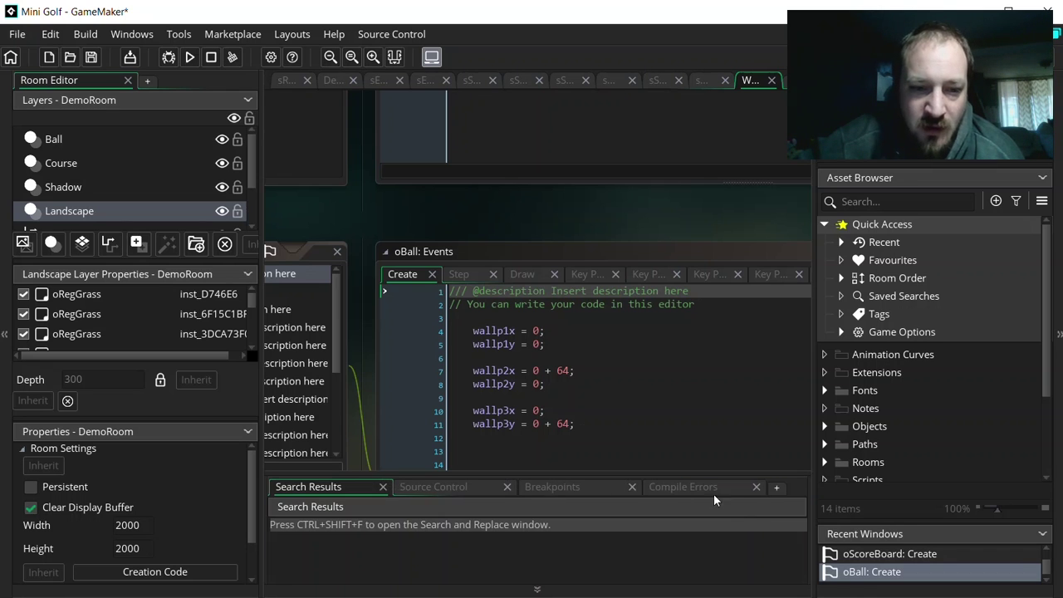
click(138, 40)
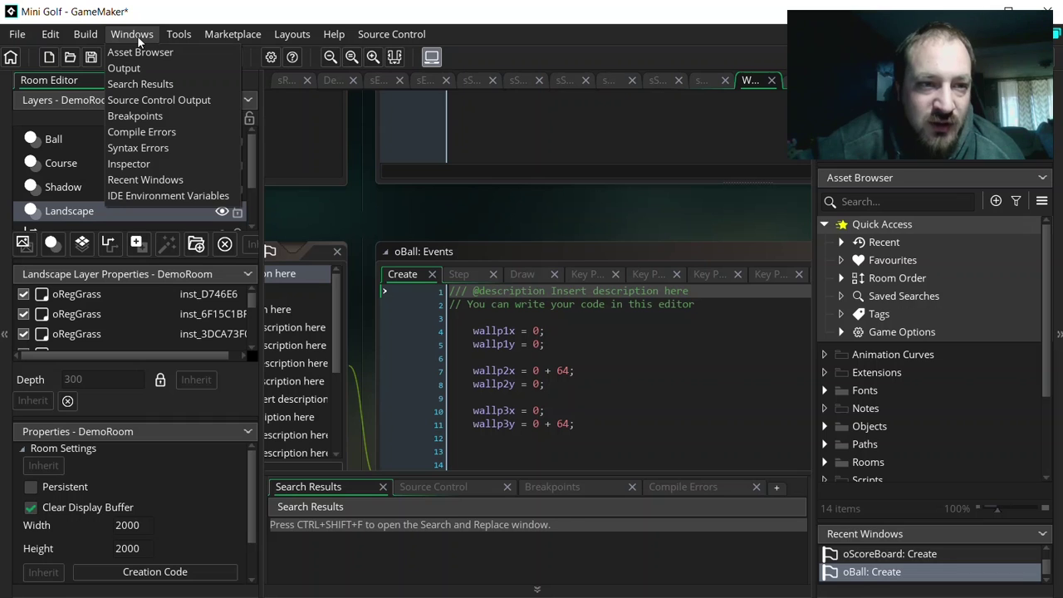
click(130, 68)
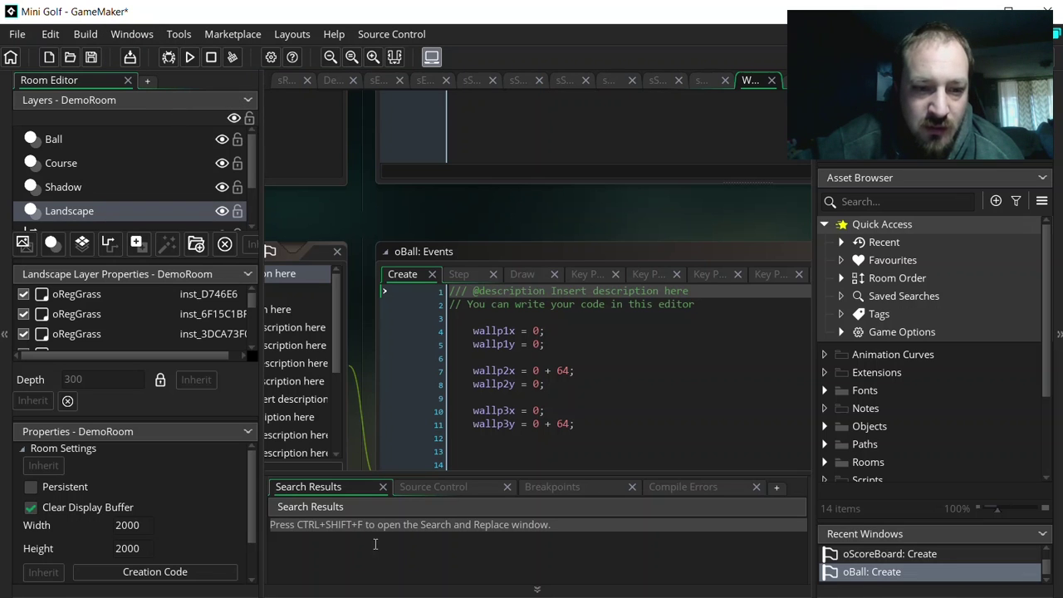
drag(325, 562, 355, 562)
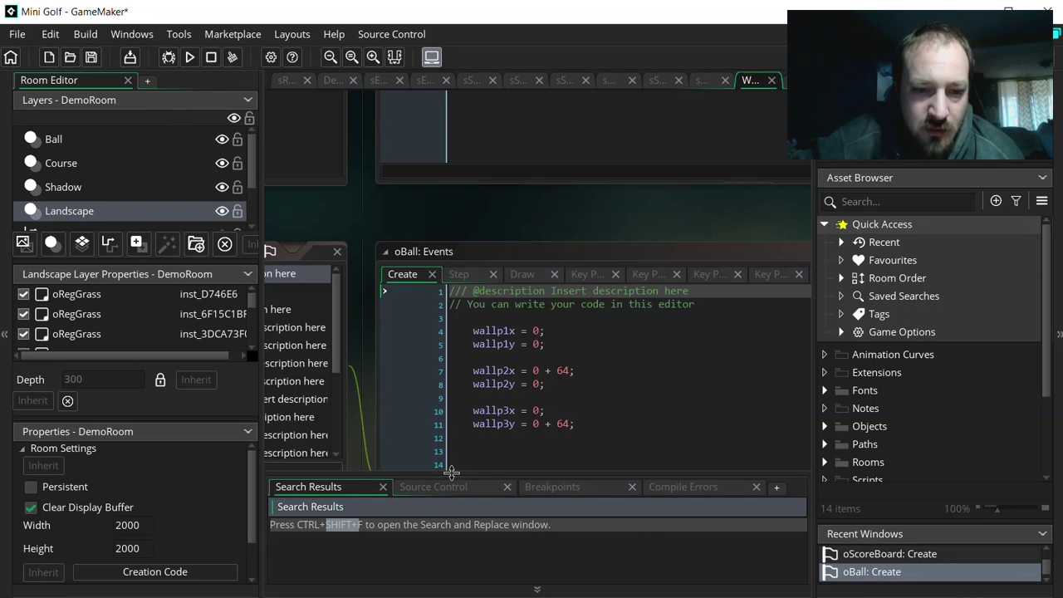
Resize the Room Editor panel and cycle the bottom tabs, ending on Search Results
drag(260, 444, 121, 447)
click(538, 487)
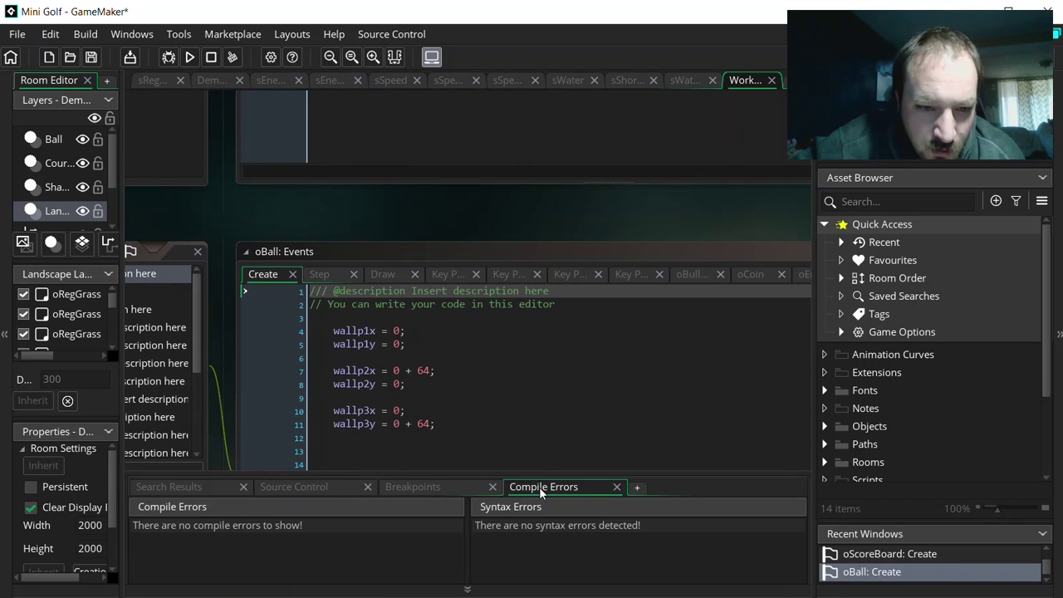
click(413, 486)
click(290, 490)
click(205, 489)
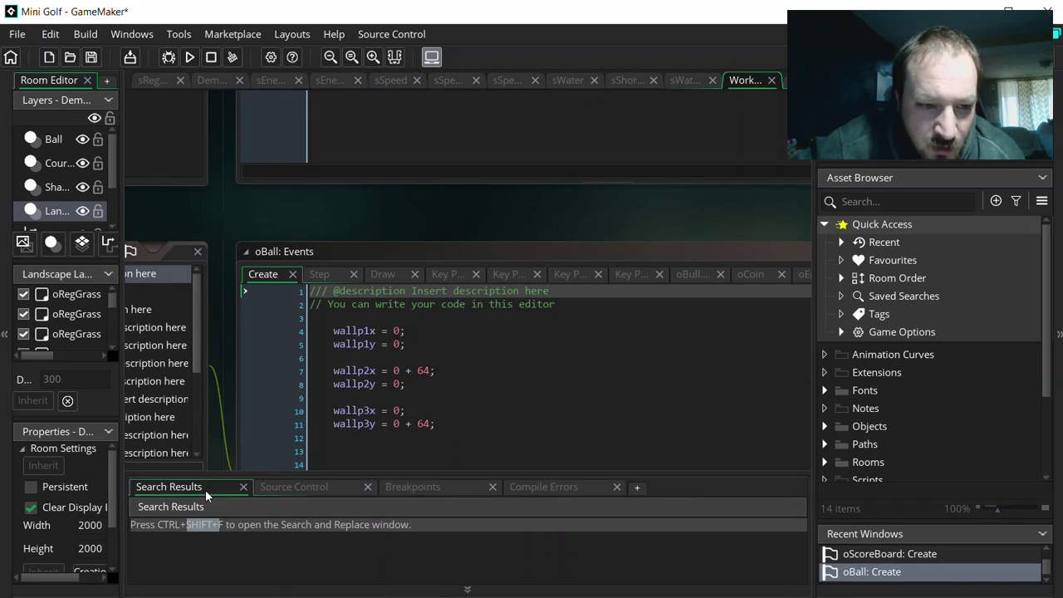
click(297, 579)
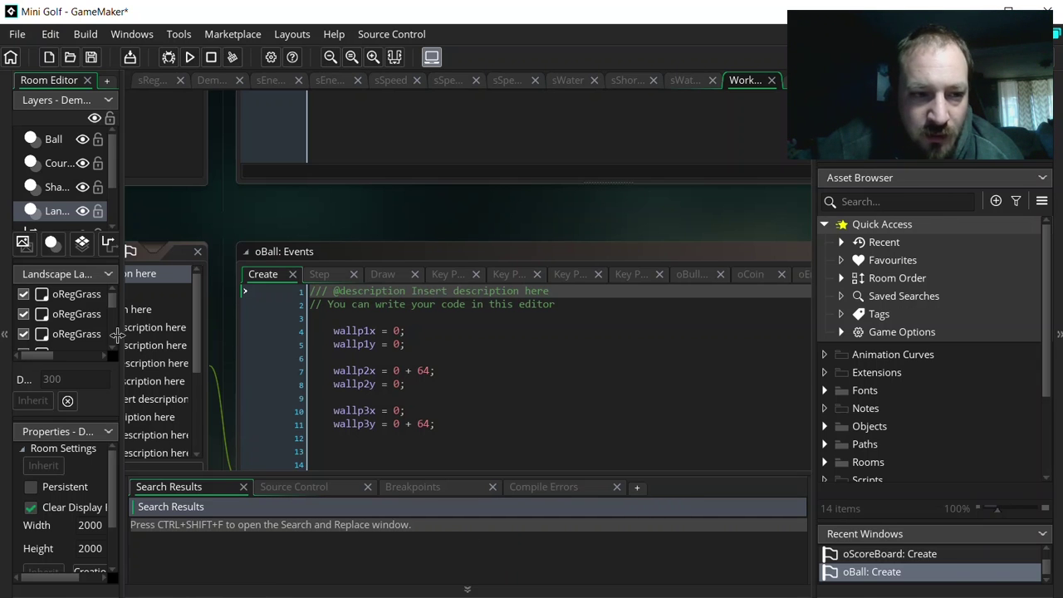
drag(118, 333, 196, 339)
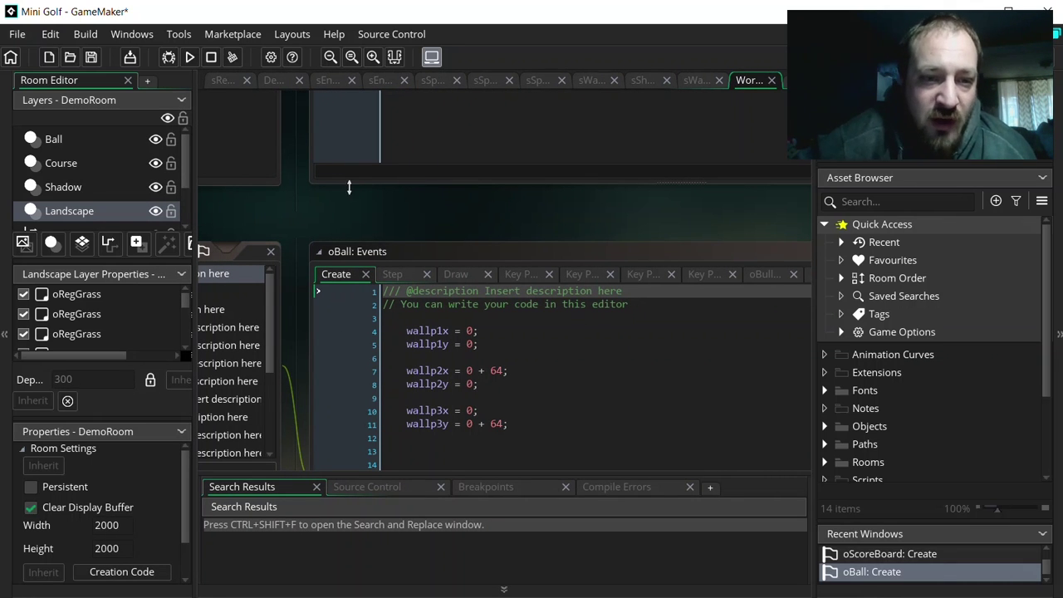
Run Mini Golf and take five shots to sink the ball for 'Hole in 5'
click(187, 58)
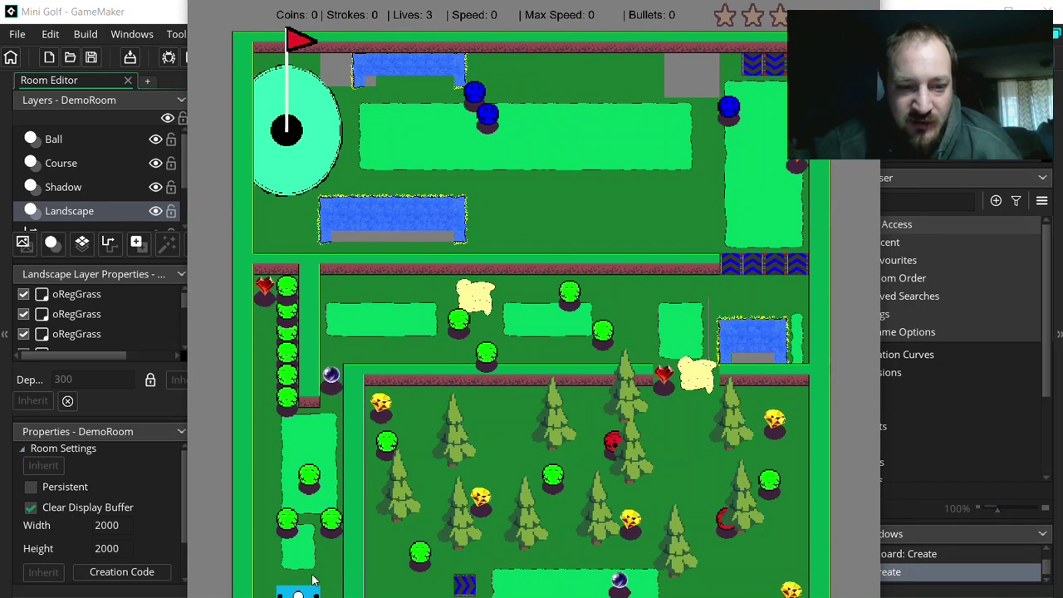
click(288, 454)
click(288, 454)
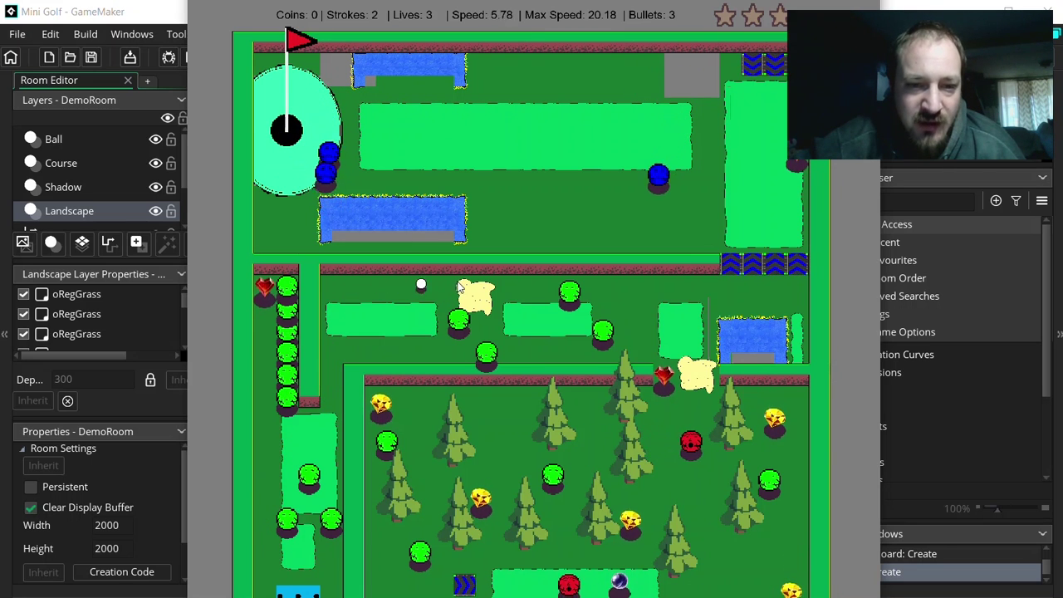
click(498, 314)
click(547, 332)
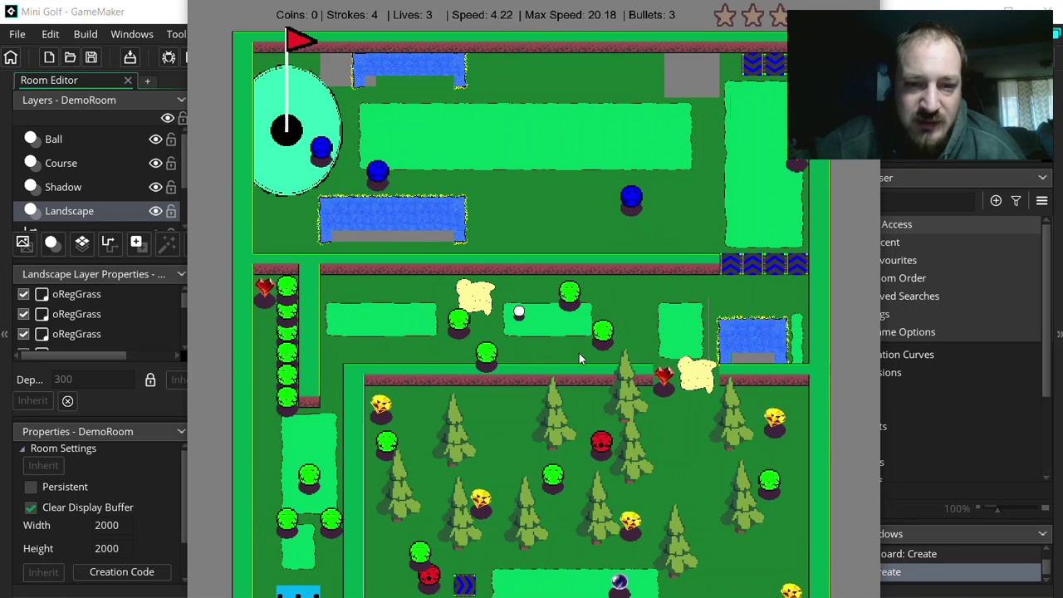
click(627, 356)
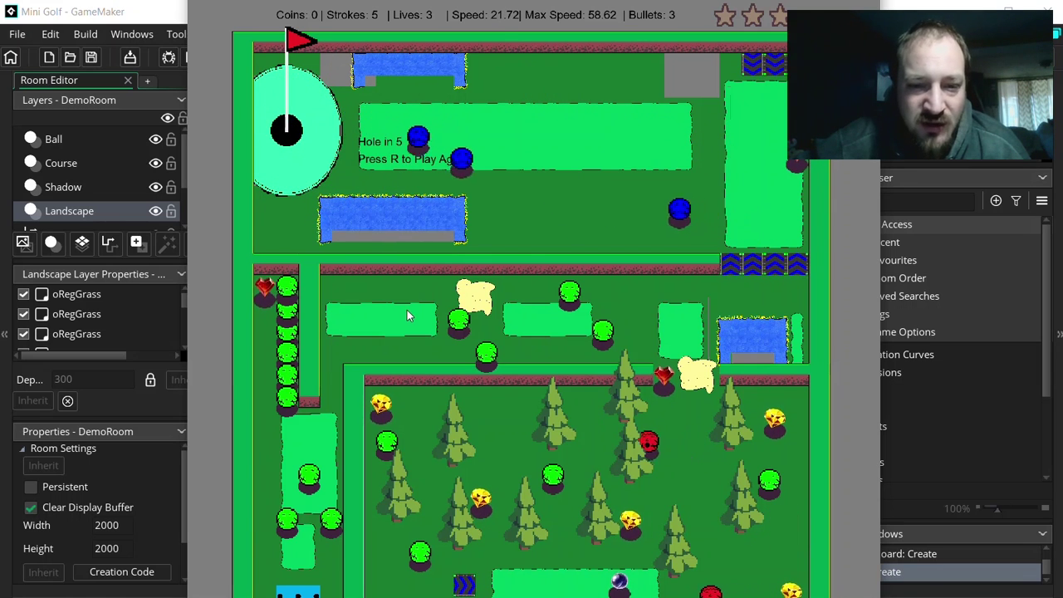
Close the Mini Golf game window and open the Acumen project file
drag(894, 1, 751, 30)
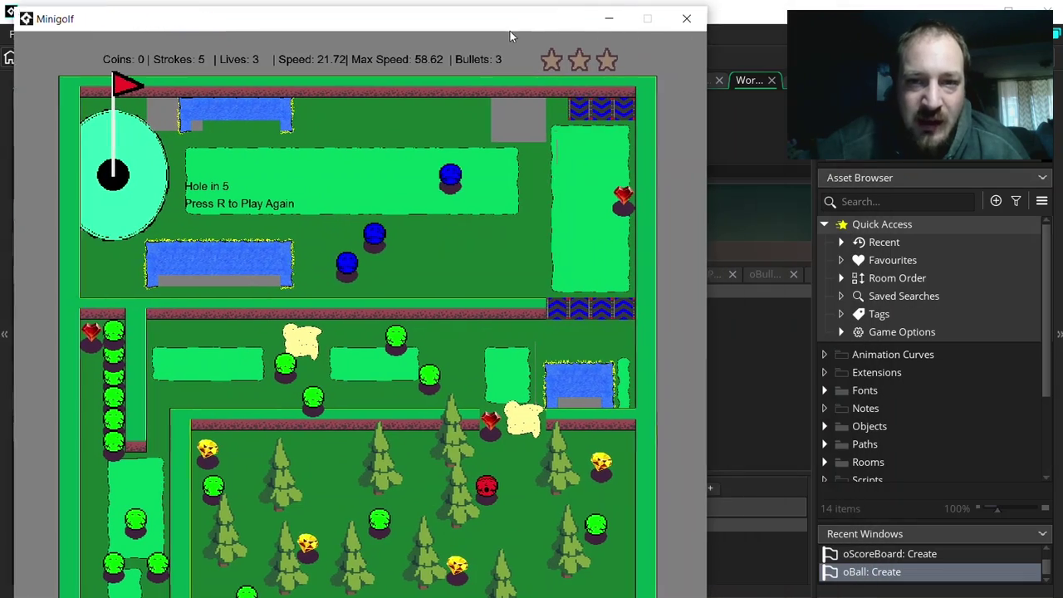
click(698, 19)
click(27, 37)
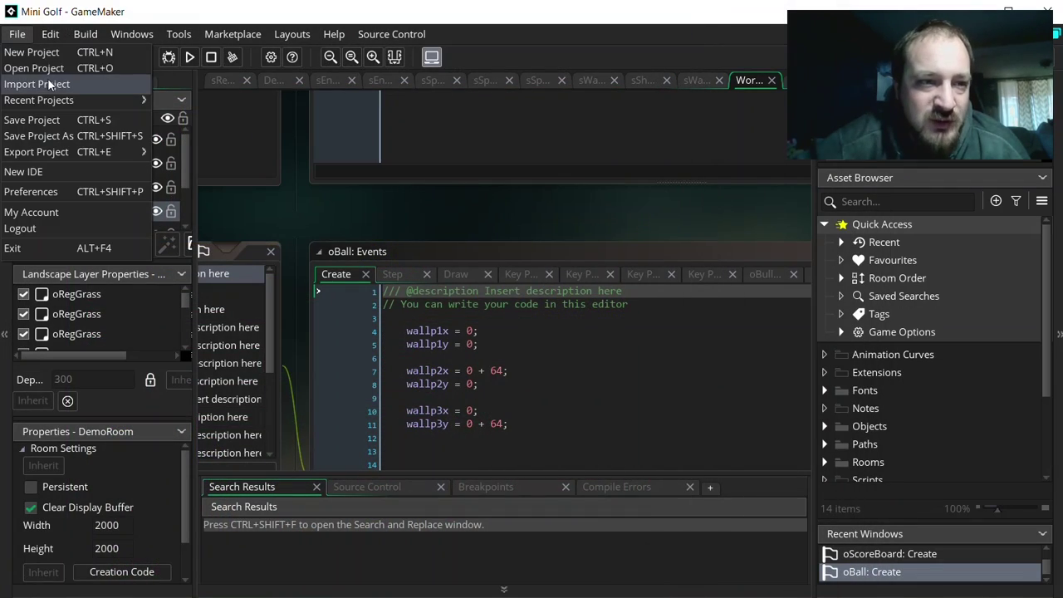
click(43, 66)
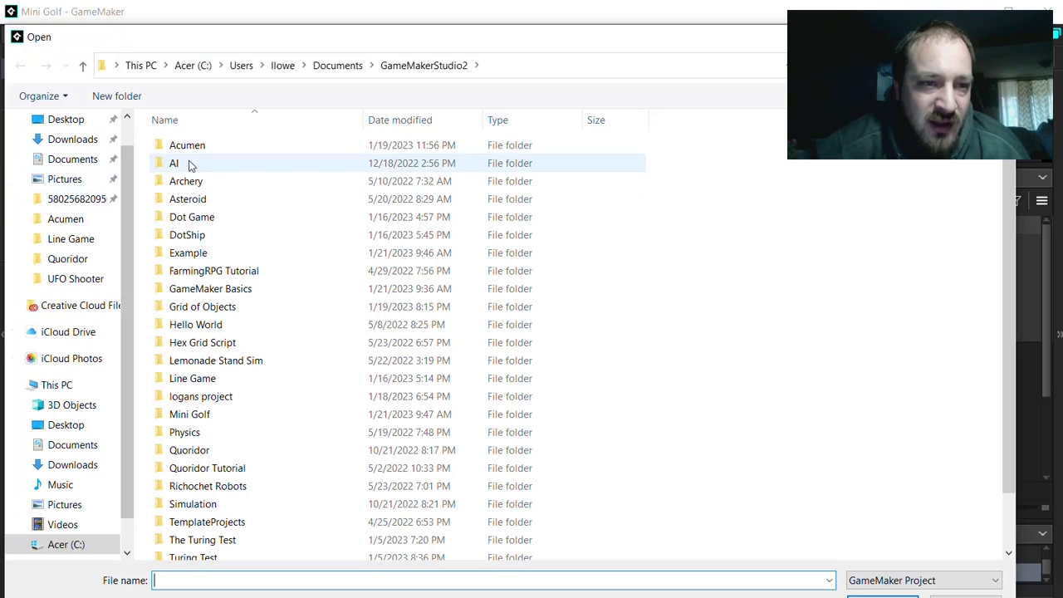
double_click(187, 145)
double_click(186, 255)
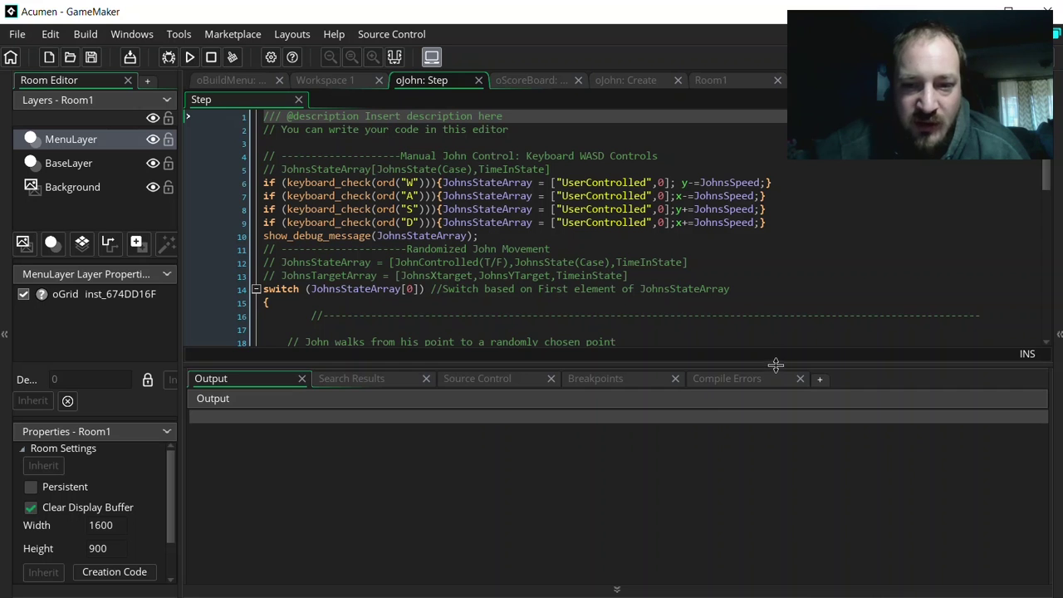
Review Acumen's Compile Errors and syntax warnings, then return to the Output log
drag(775, 365, 772, 398)
click(735, 413)
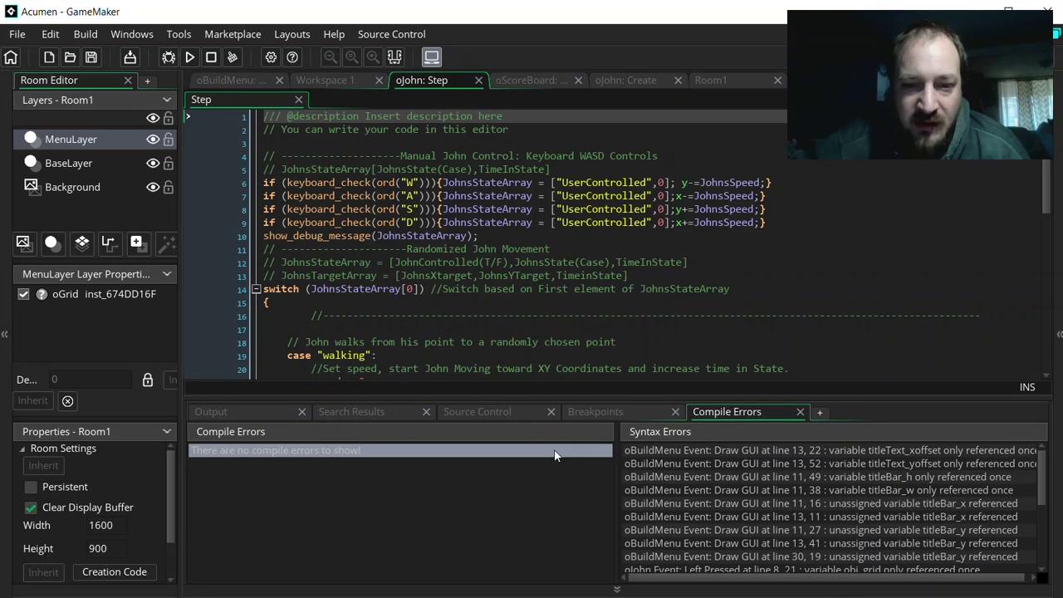
click(744, 464)
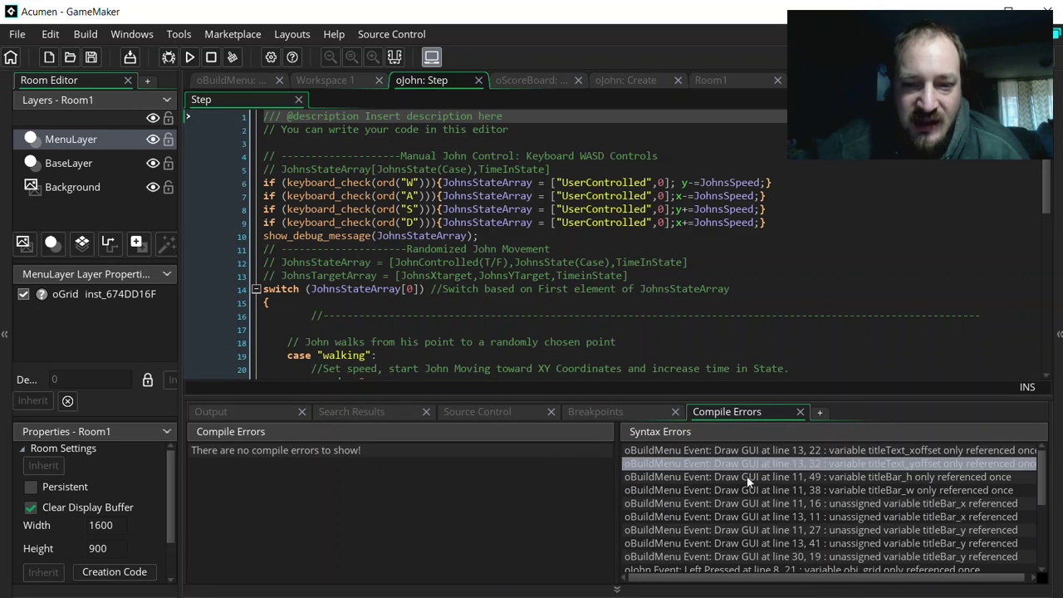
click(225, 414)
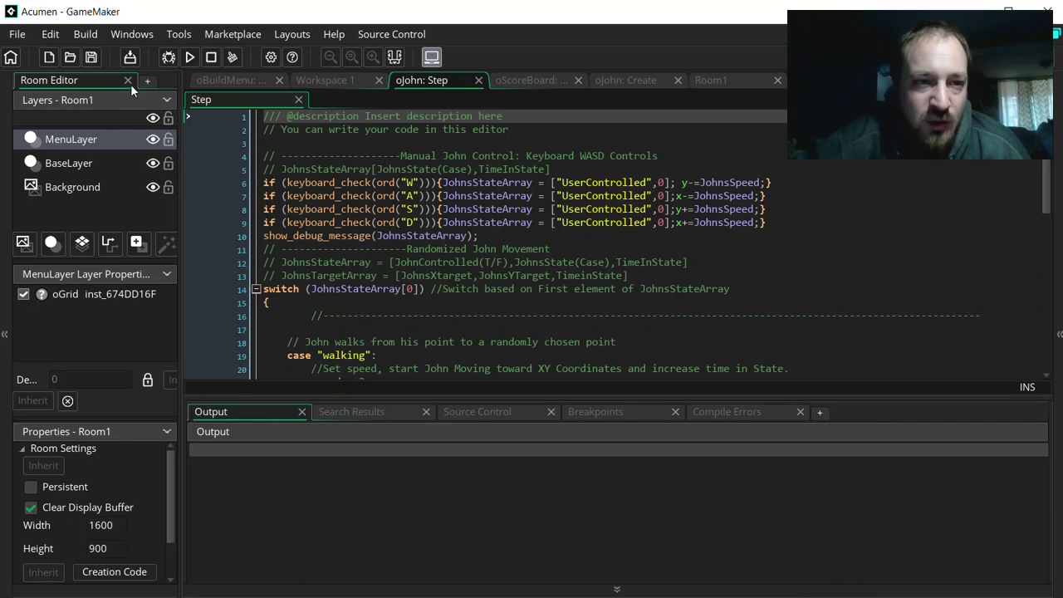
Run Acumen, open the in-game build menu to trigger the titleBar_h code error, then abort
click(192, 60)
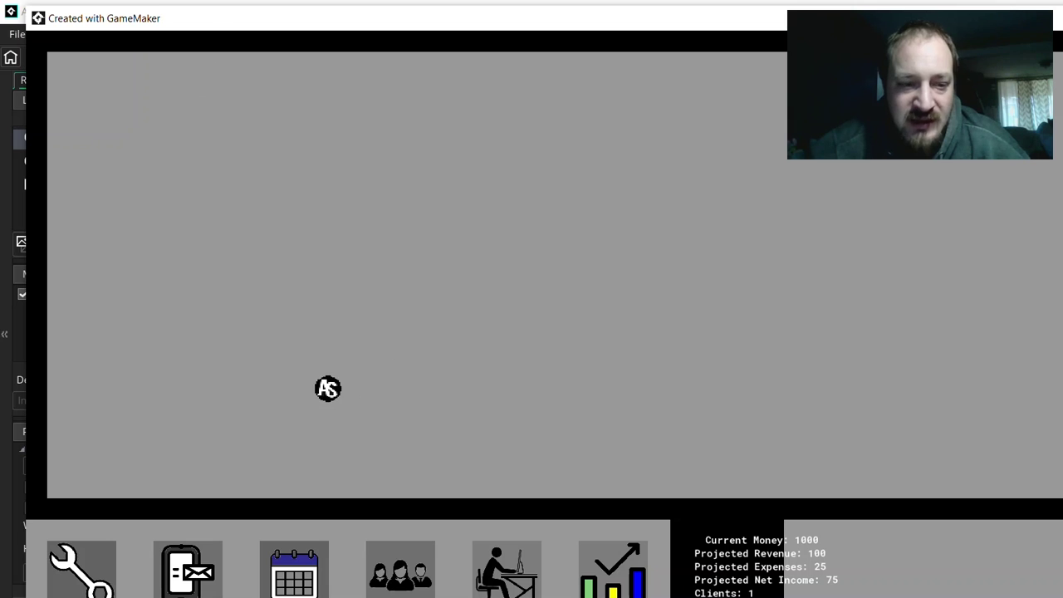
drag(282, 26, 262, 15)
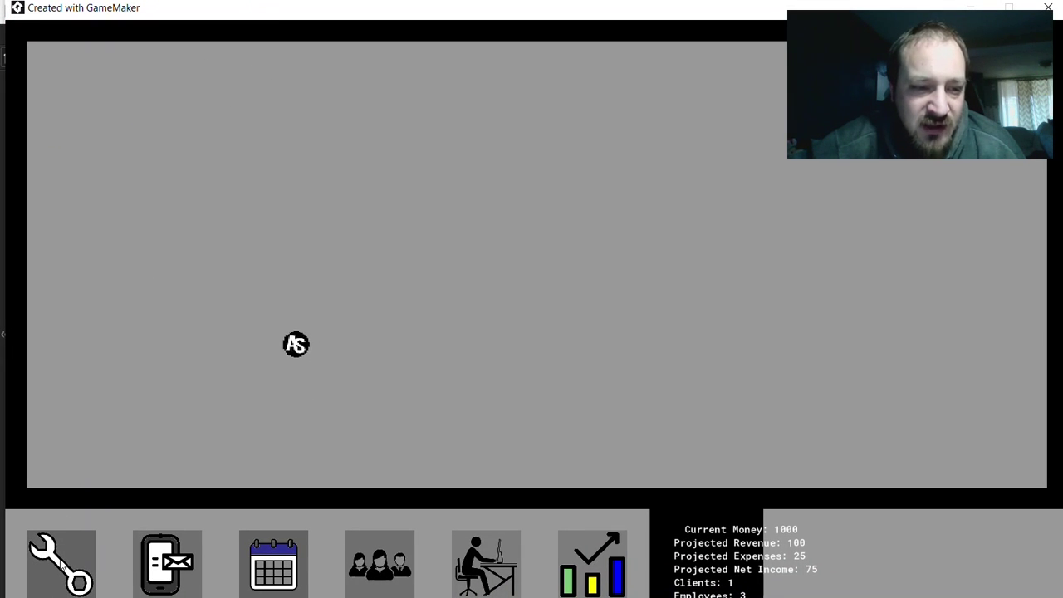
click(61, 564)
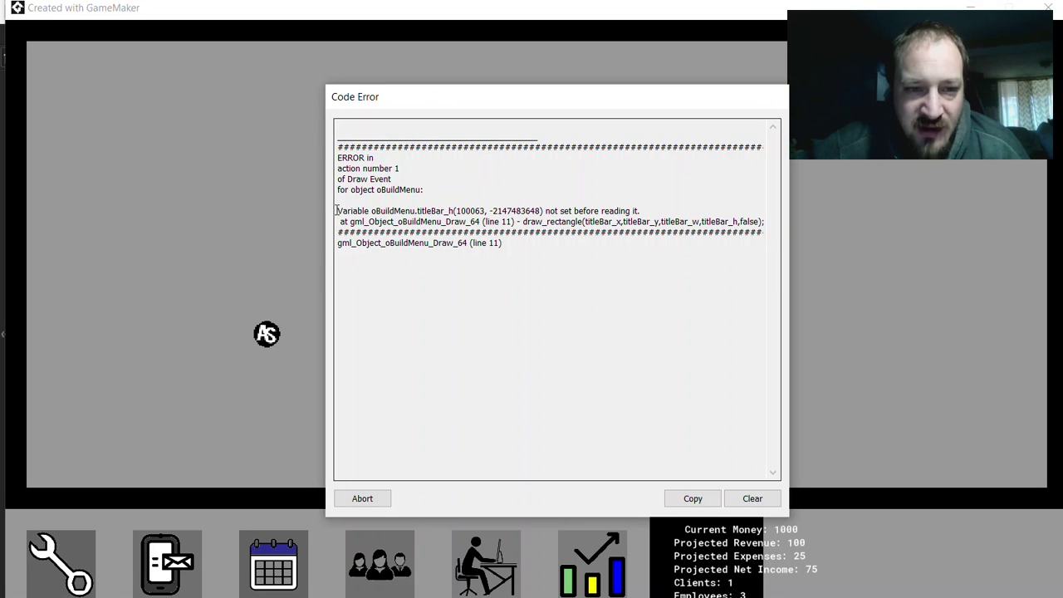
drag(336, 210, 343, 211)
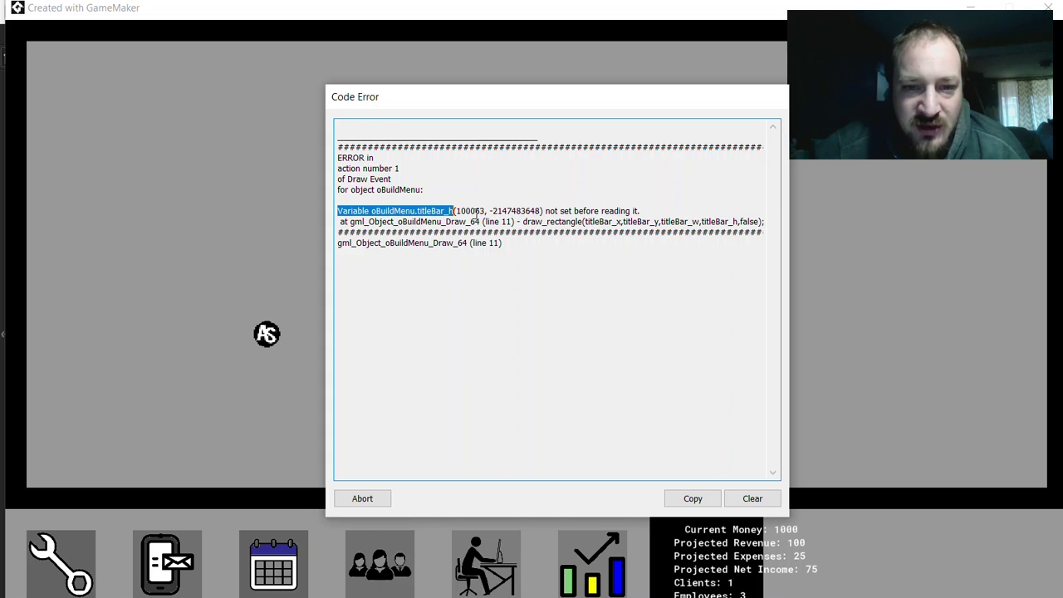
drag(549, 211, 649, 213)
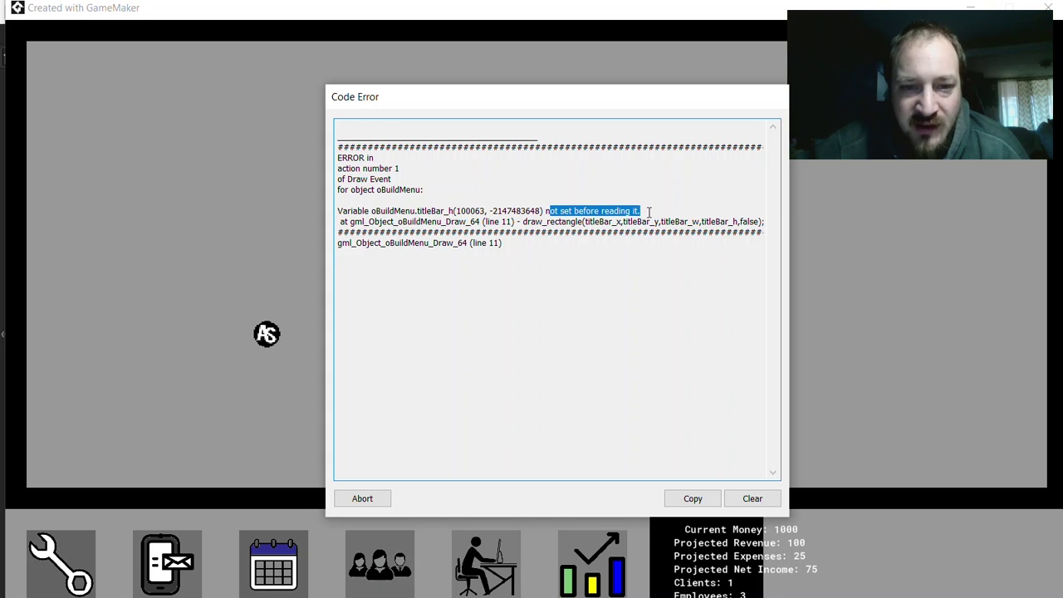
drag(362, 211, 428, 212)
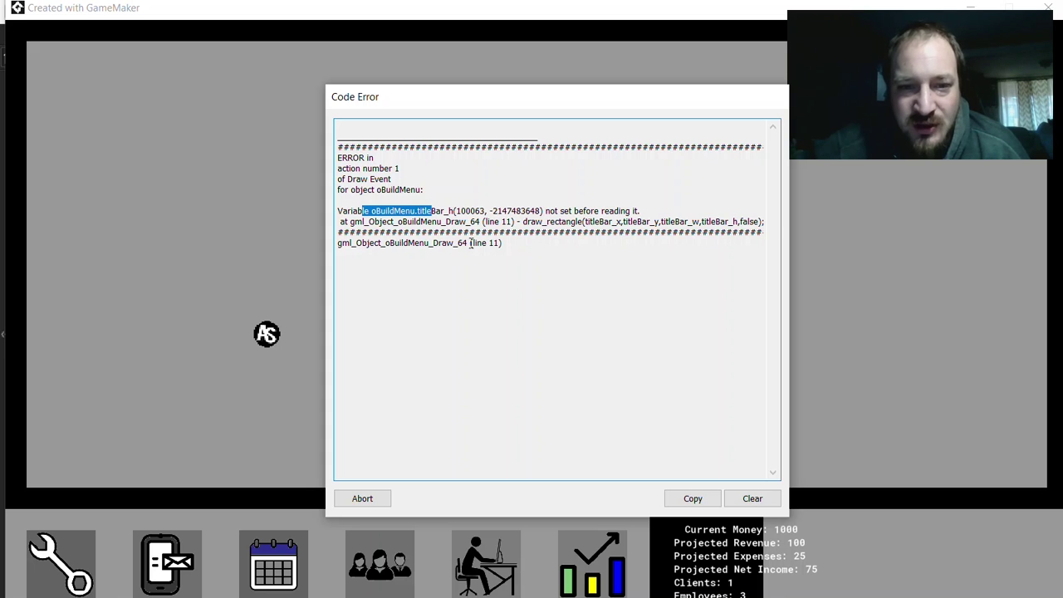
click(365, 499)
Scroll back through the Output log's ["UserControlled", n] debug messages
scroll(274, 475, up, 4)
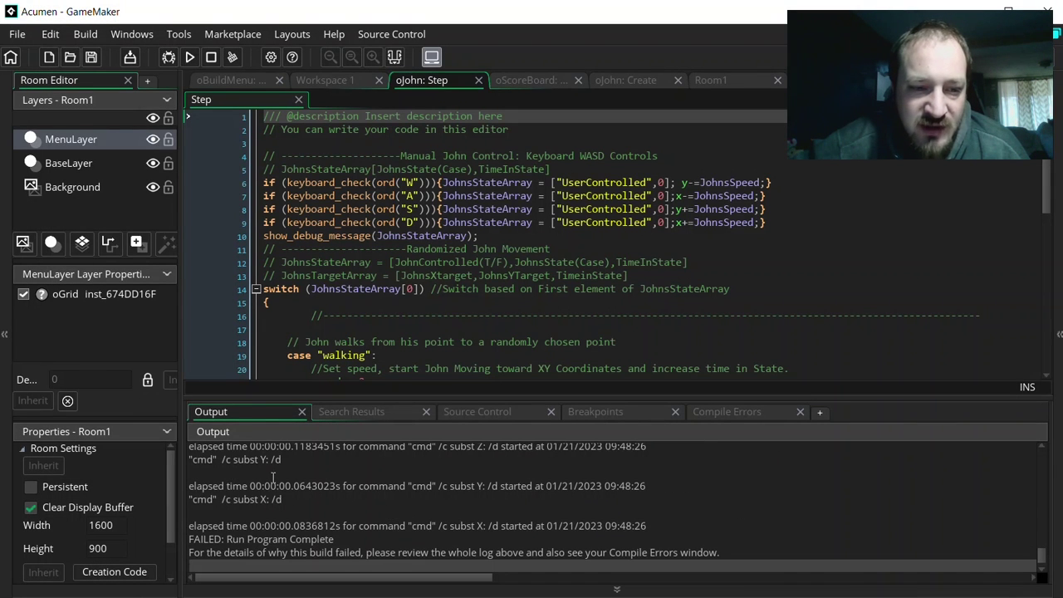
scroll(270, 510, down, 1)
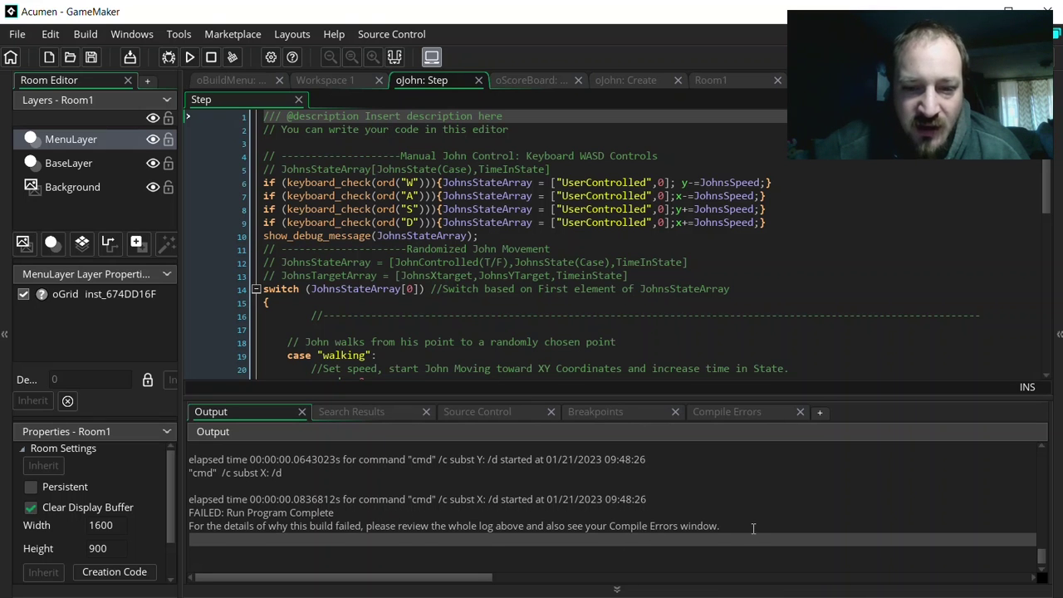
drag(753, 528, 218, 494)
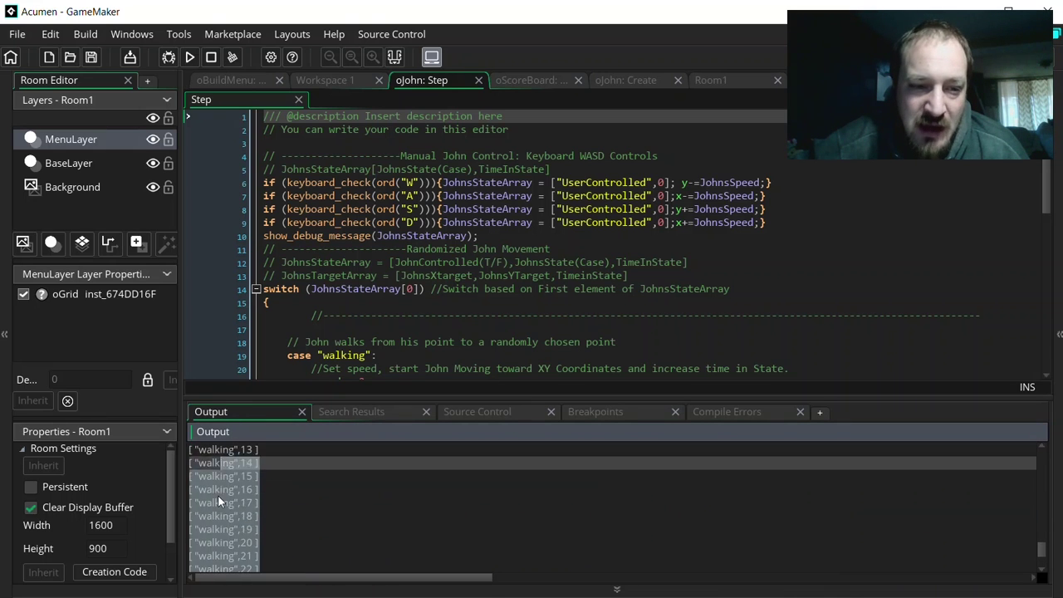
scroll(244, 499, up, 3)
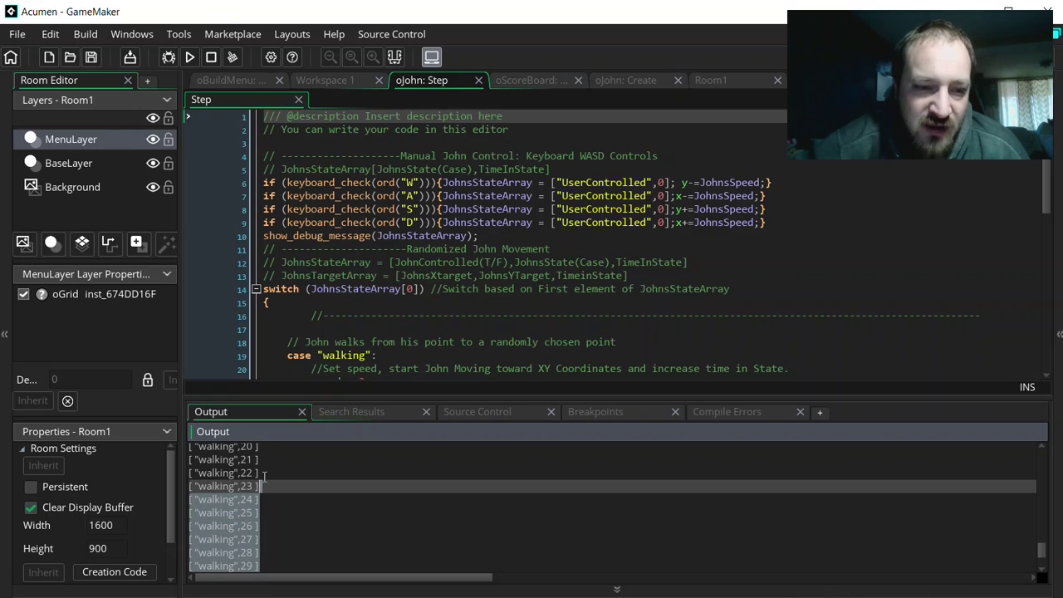
scroll(243, 499, up, 8)
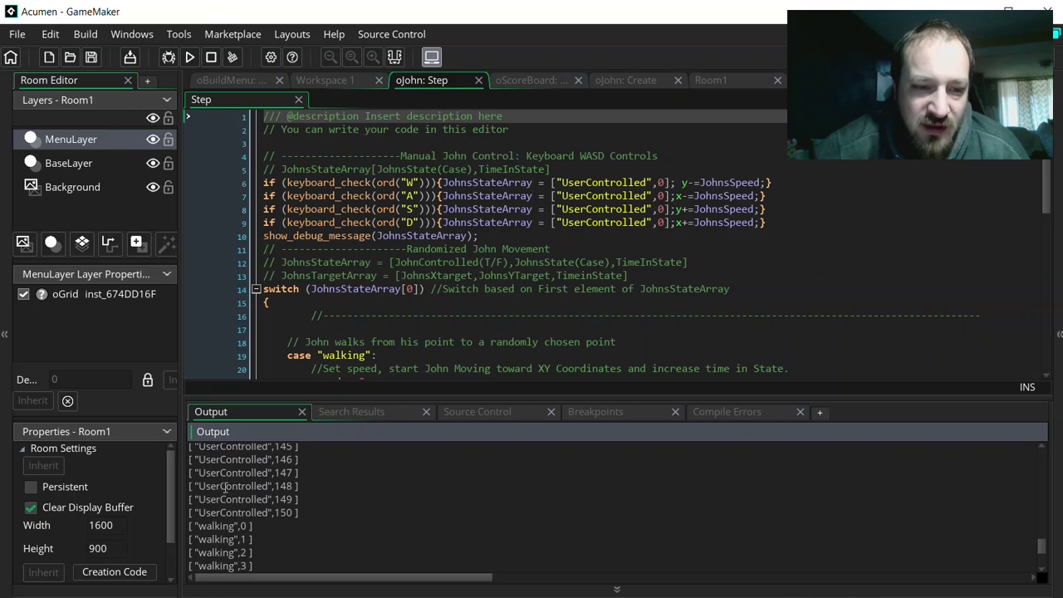
scroll(256, 480, up, 5)
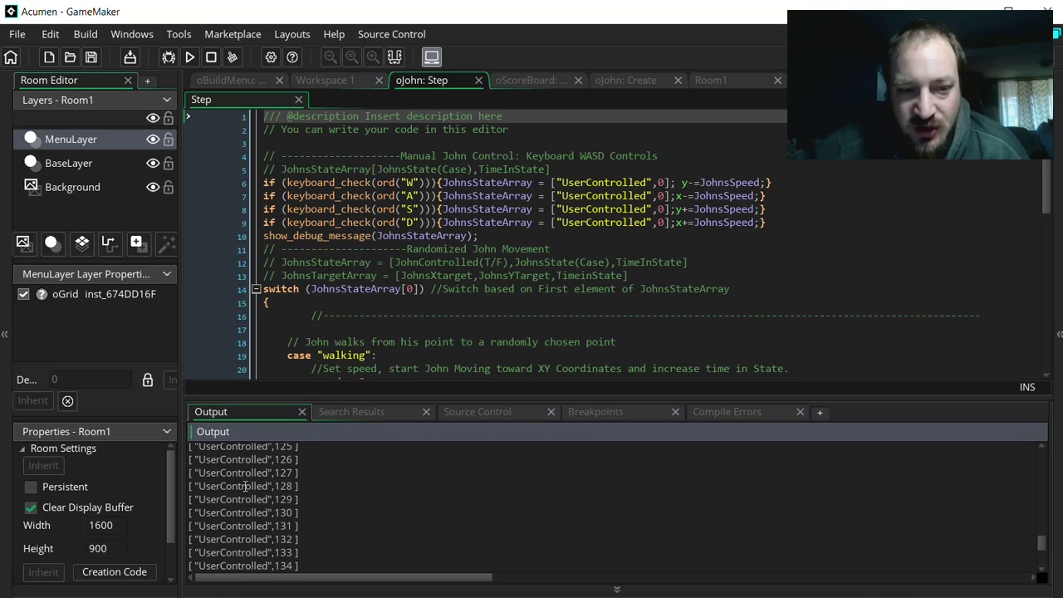
scroll(266, 471, up, 2)
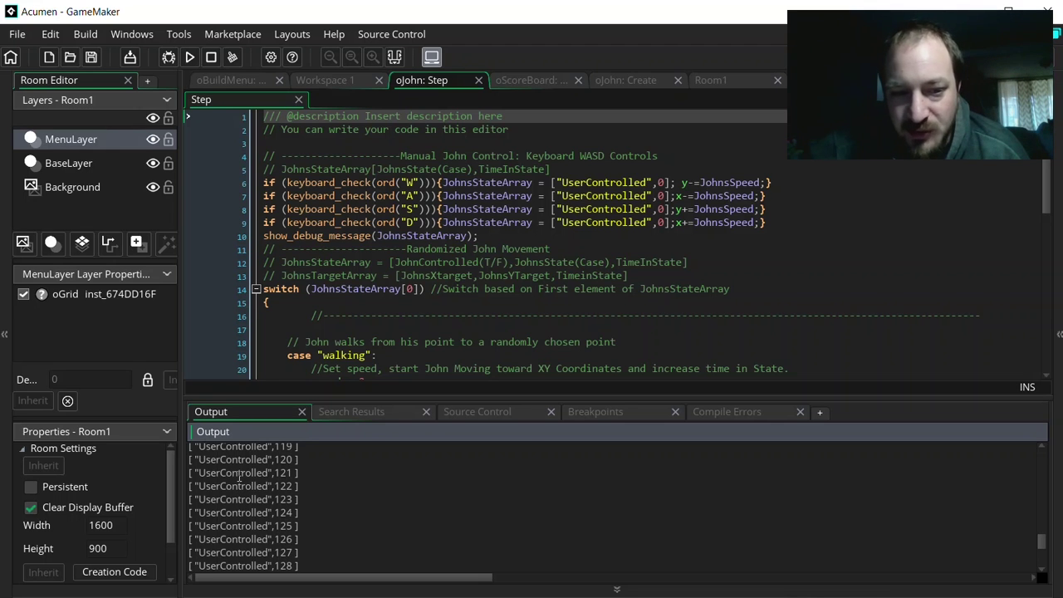
Inspect the 'UserControlled 123' log line, then scroll the oJohn Step code to the walking case
triple_click(352, 497)
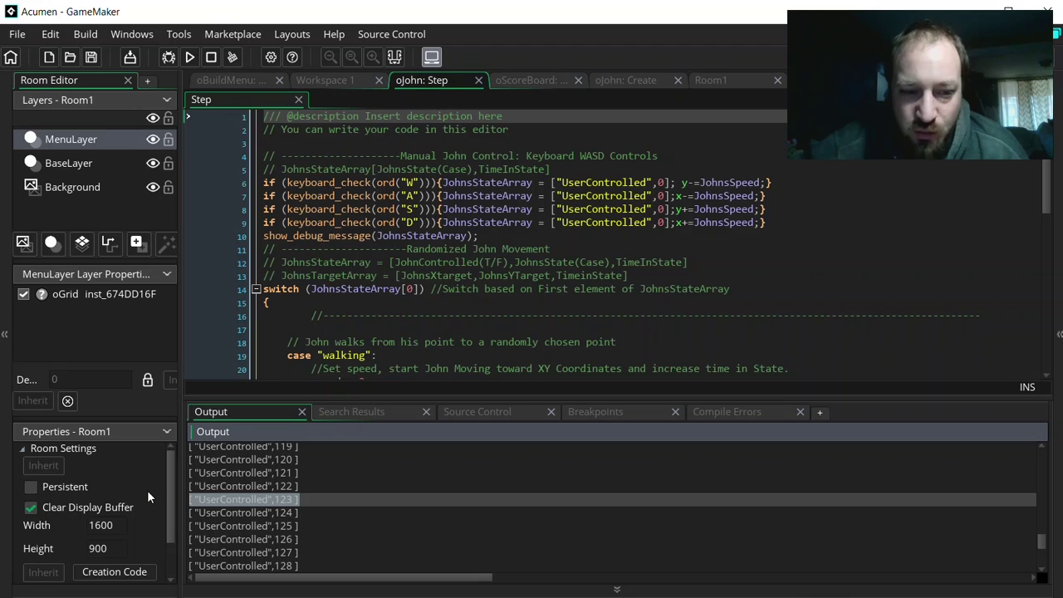
click(269, 498)
scroll(269, 498, up, 9)
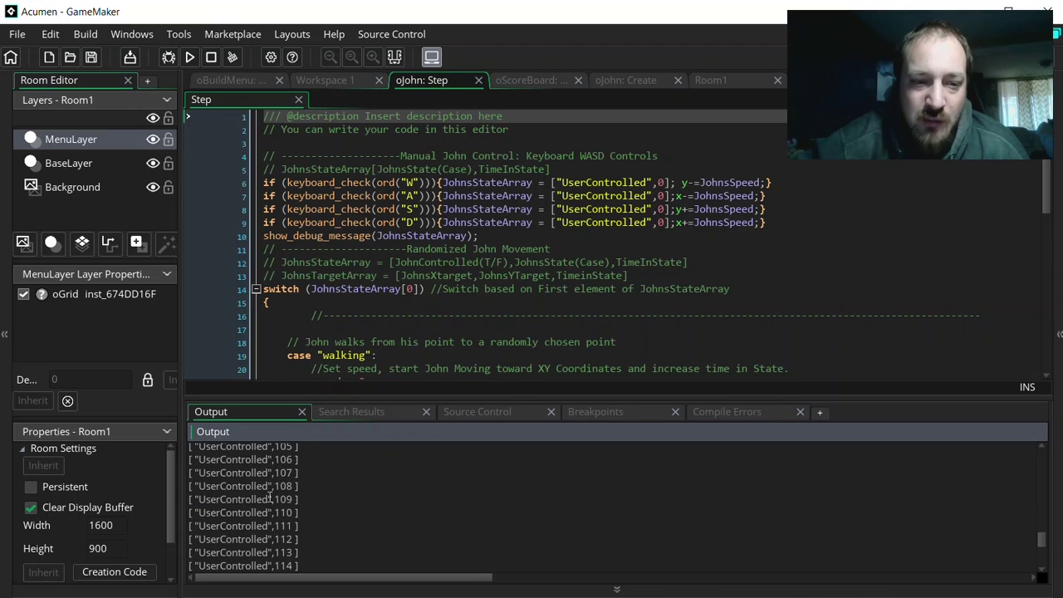
scroll(269, 499, up, 9)
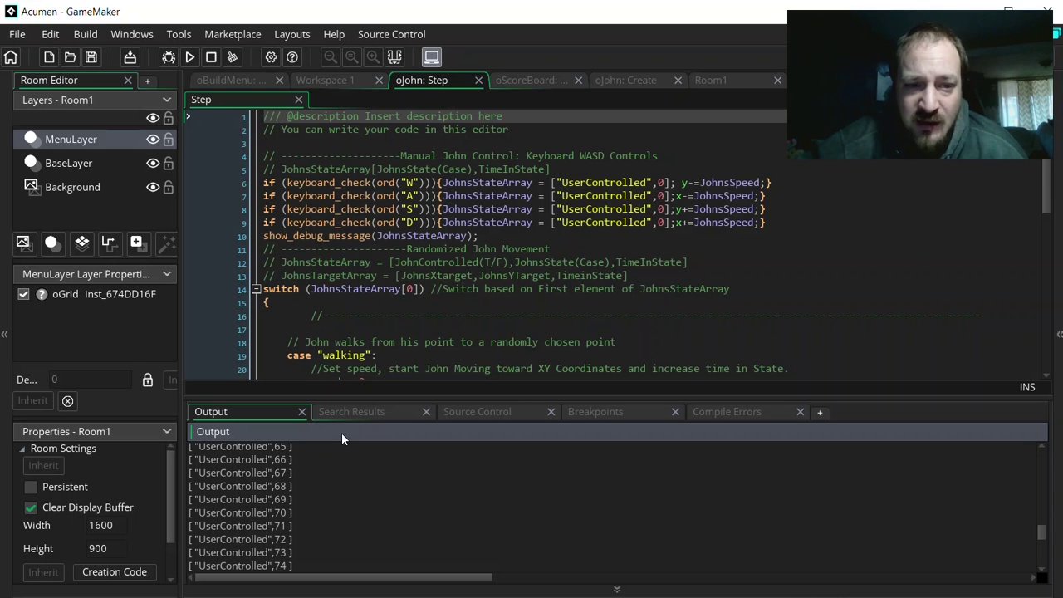
scroll(482, 313, down, 5)
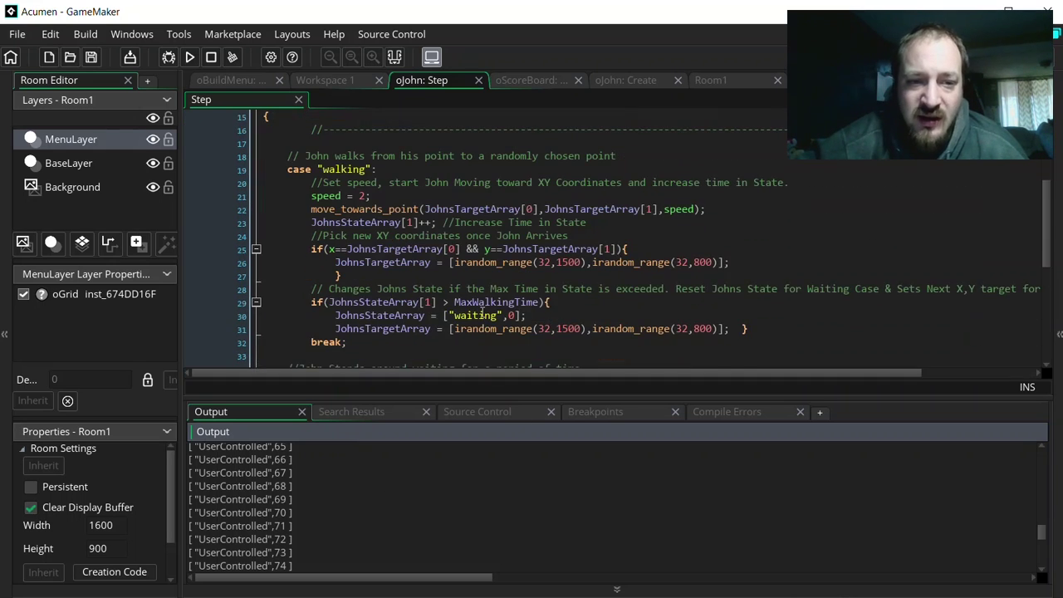